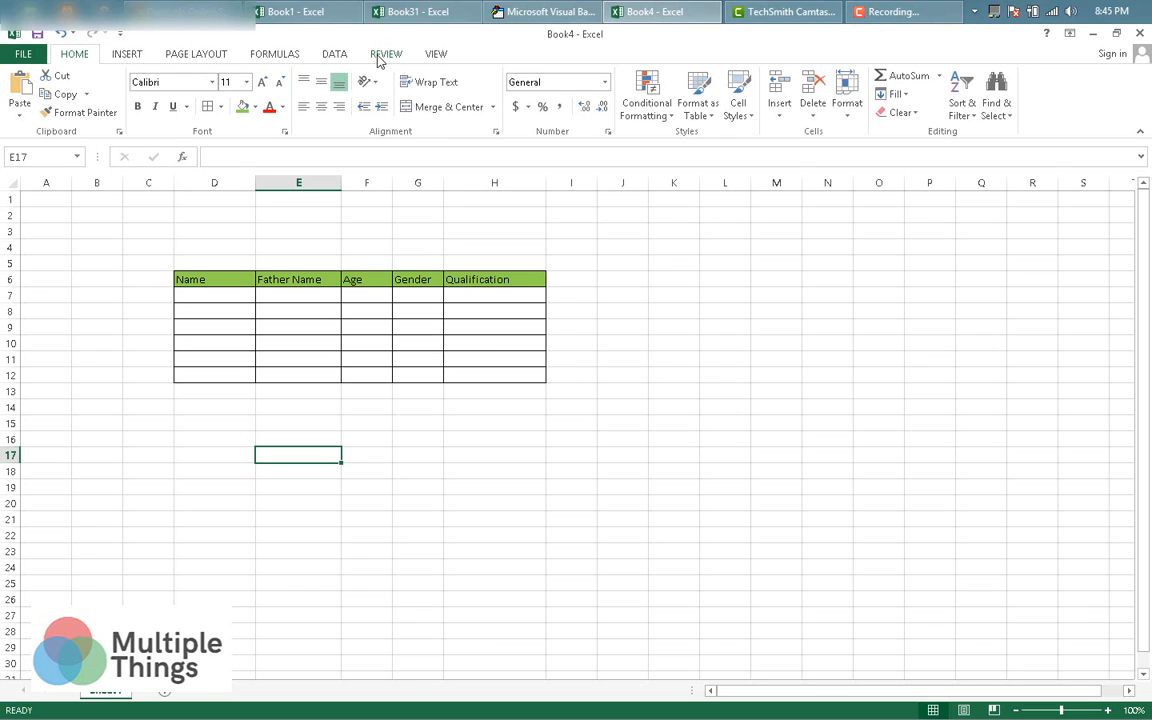
Protect the worksheet from the Review tab, entering and confirming a sheet password.
left_click(385, 54)
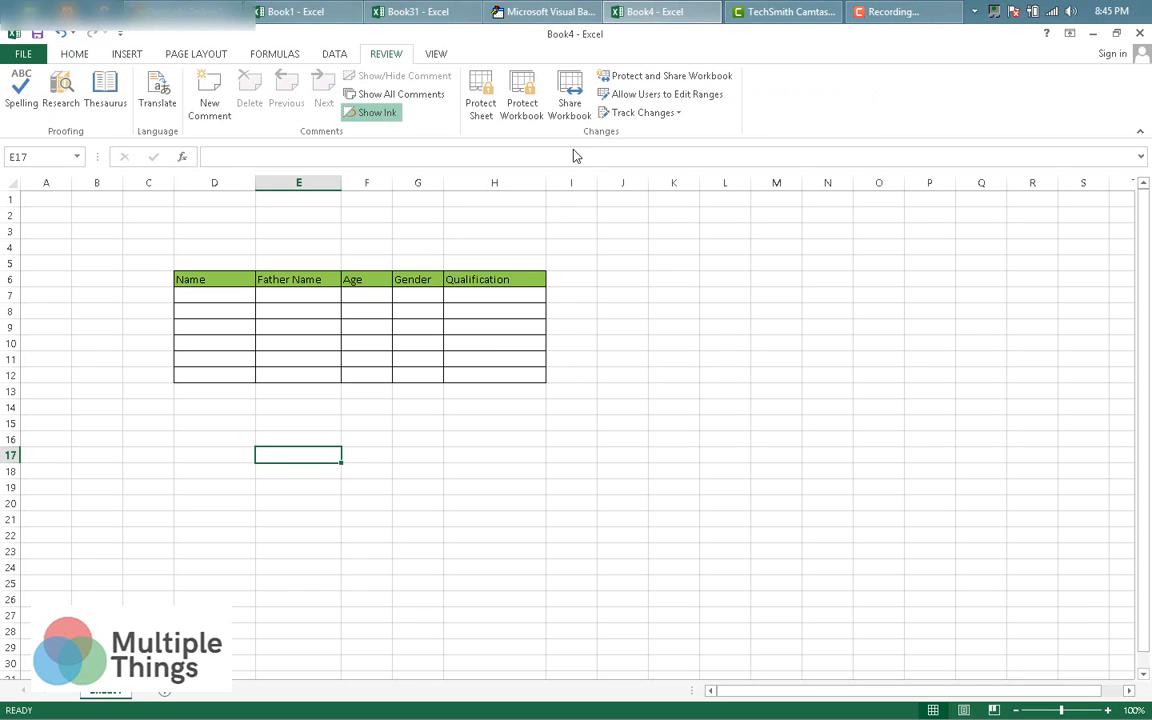
left_click(481, 110)
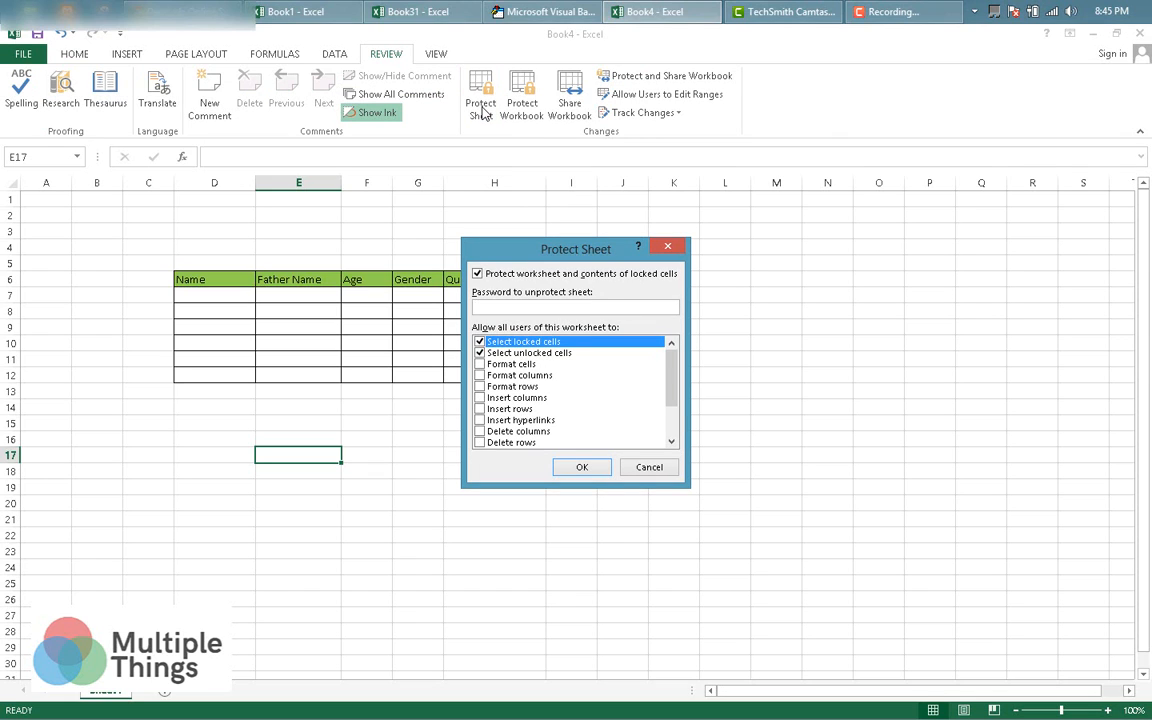
type("123")
key("Return")
type("12")
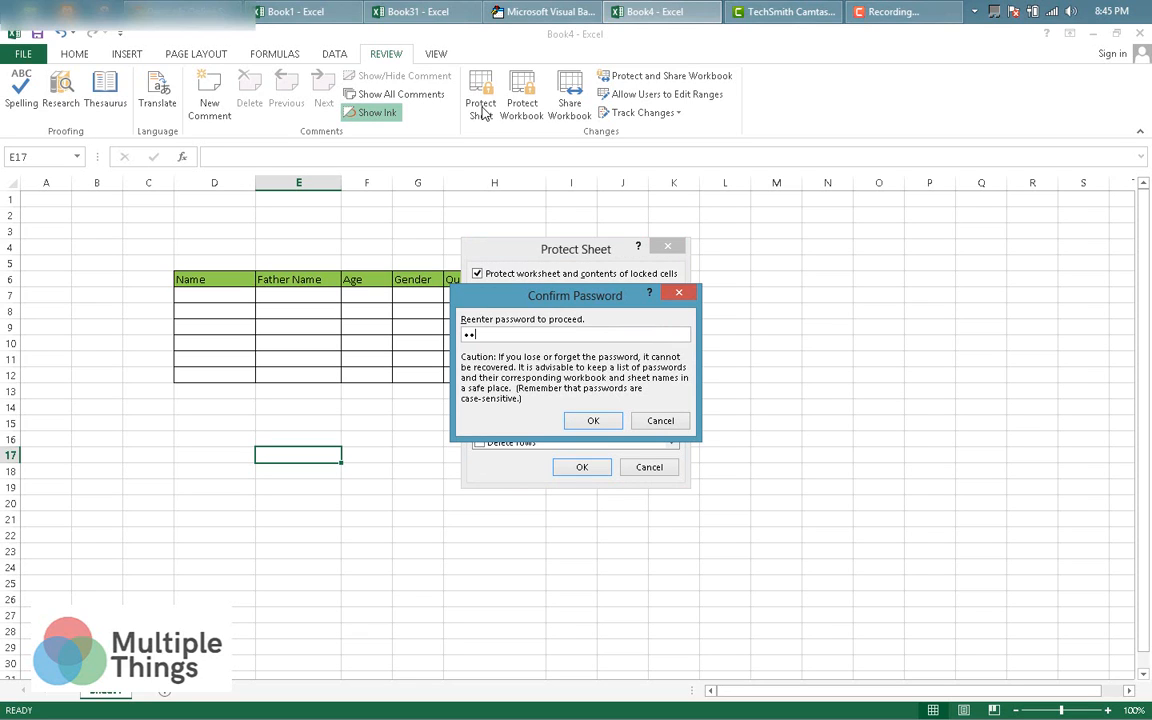
type("3")
key("Return")
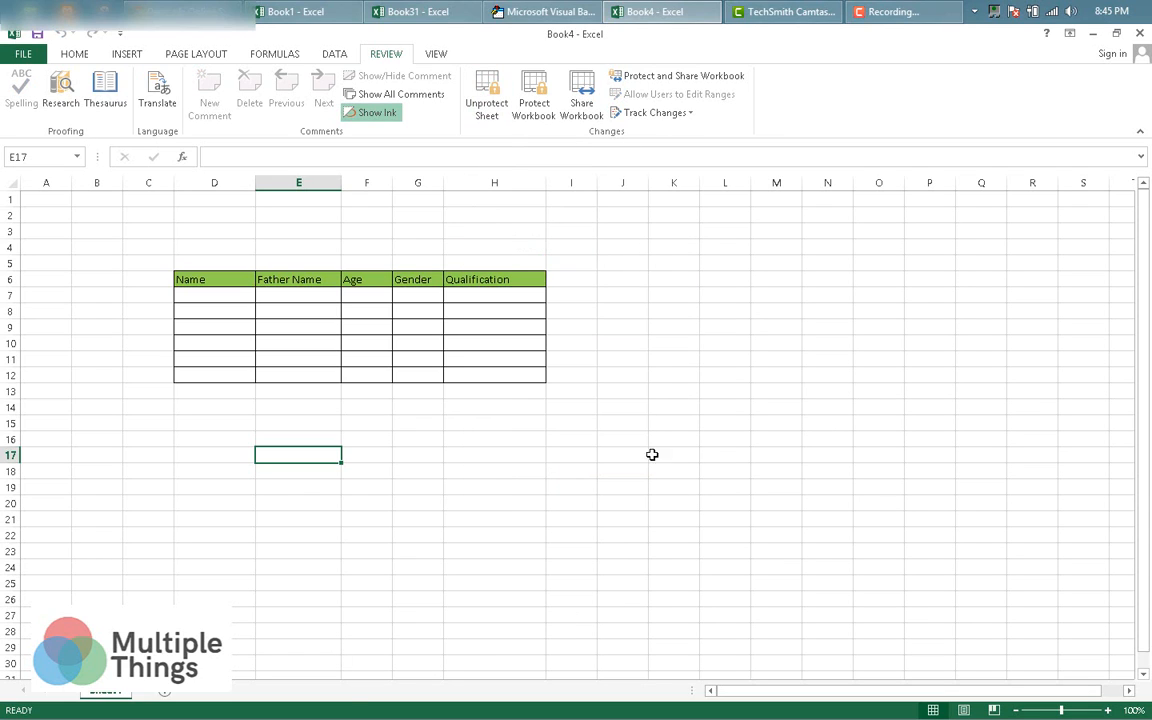
left_click(641, 425)
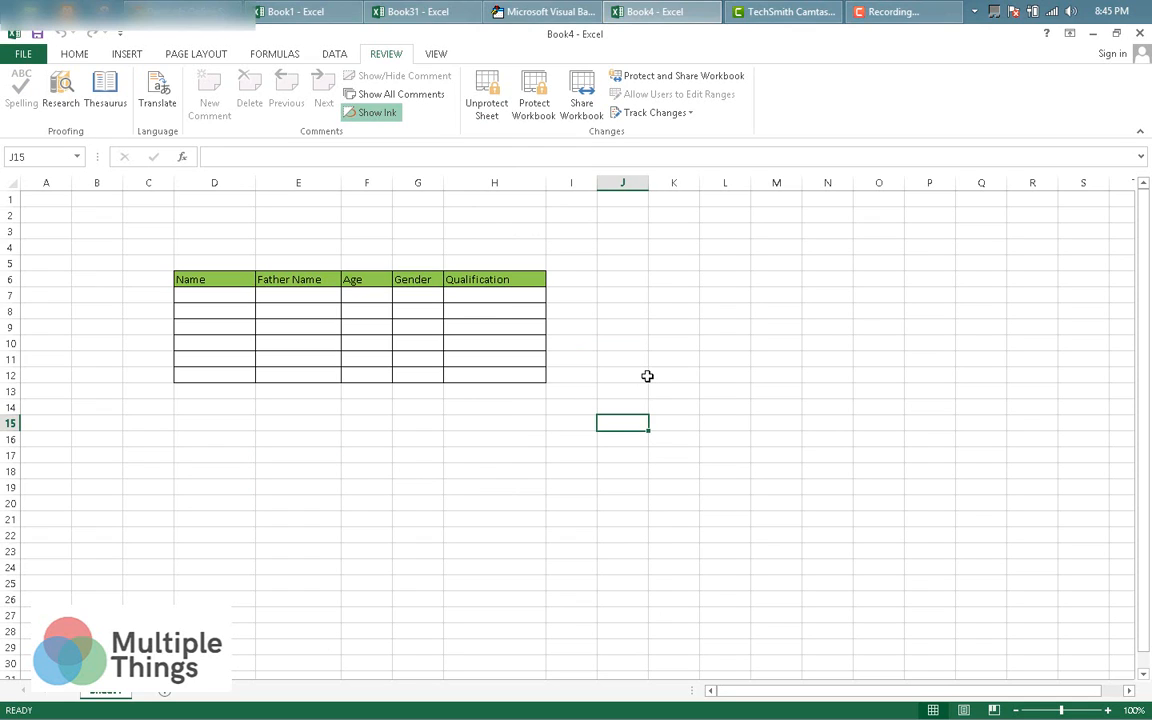
key("a")
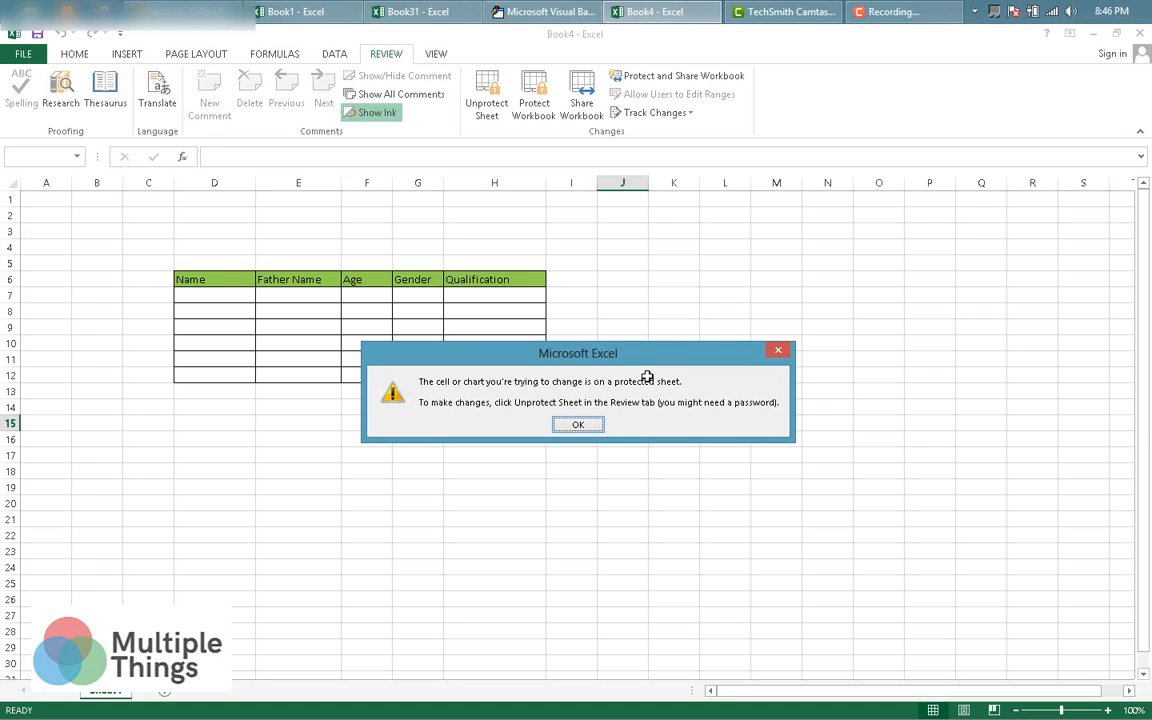
left_click(779, 353)
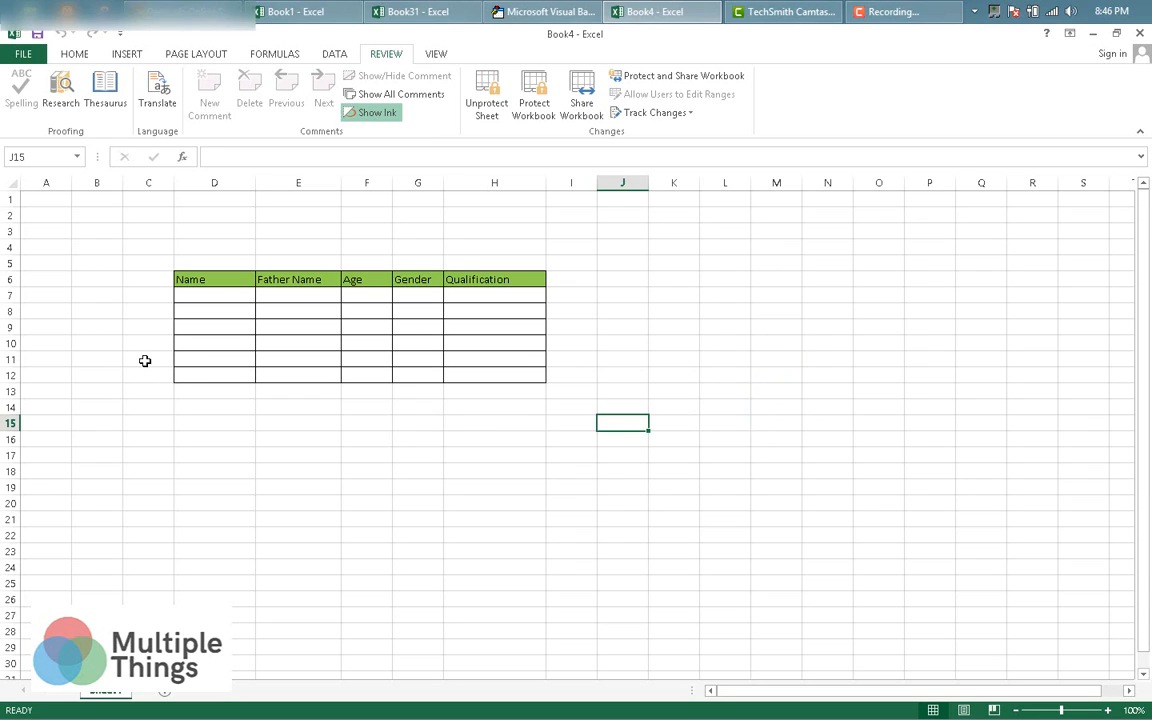
left_click(221, 301)
key("a")
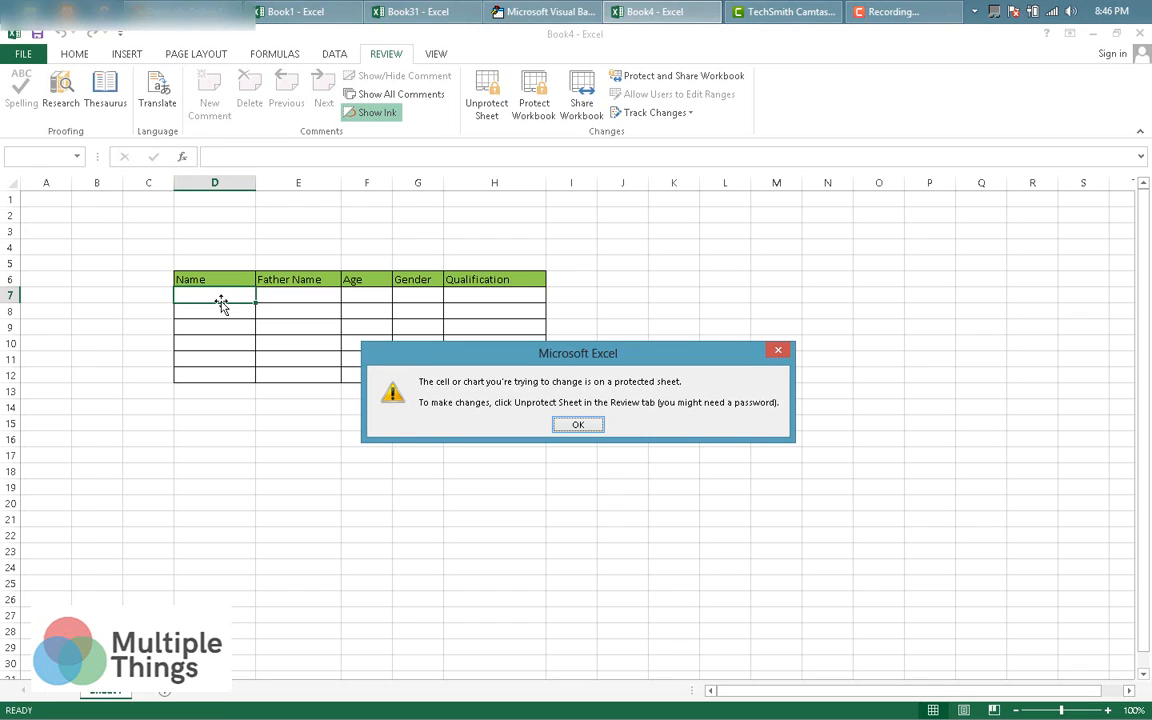
left_click(786, 353)
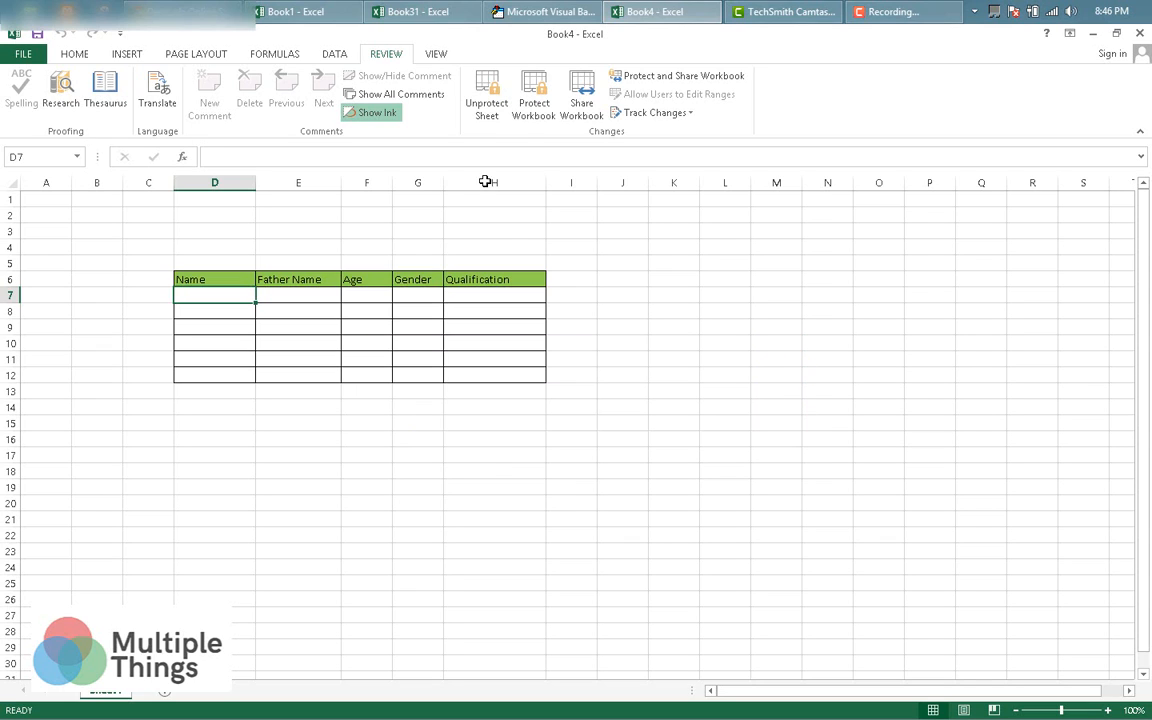
Unprotect the sheet by entering its password.
left_click(487, 110)
type("123")
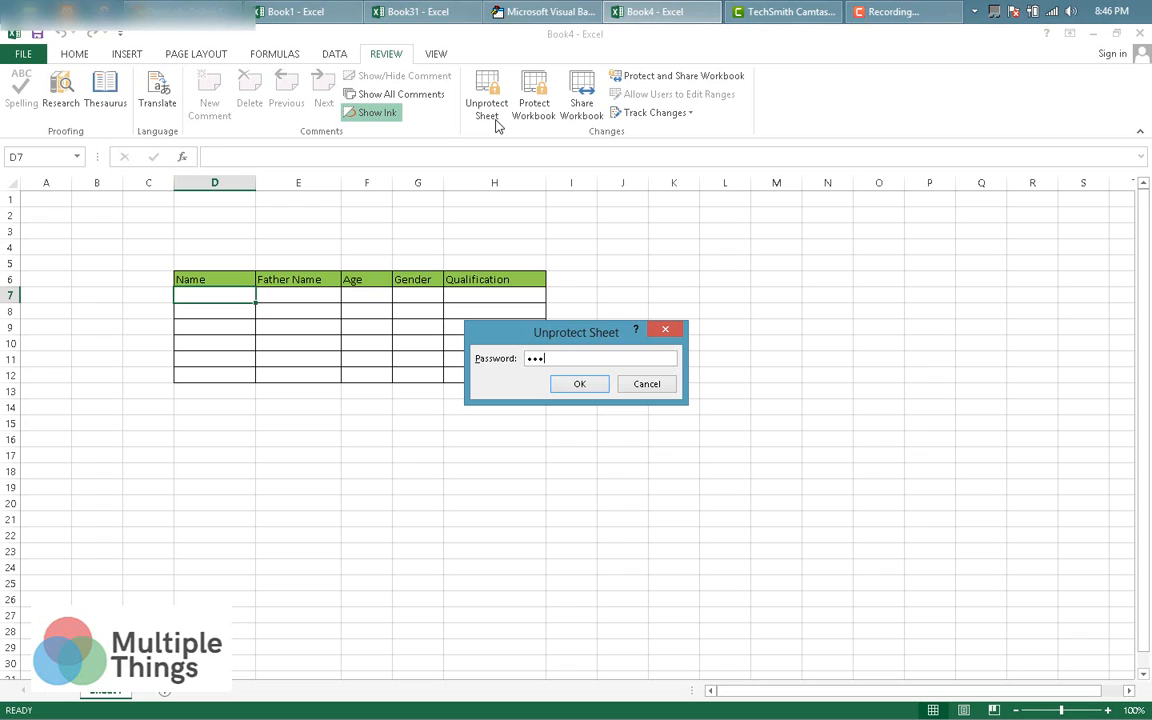
key("Return")
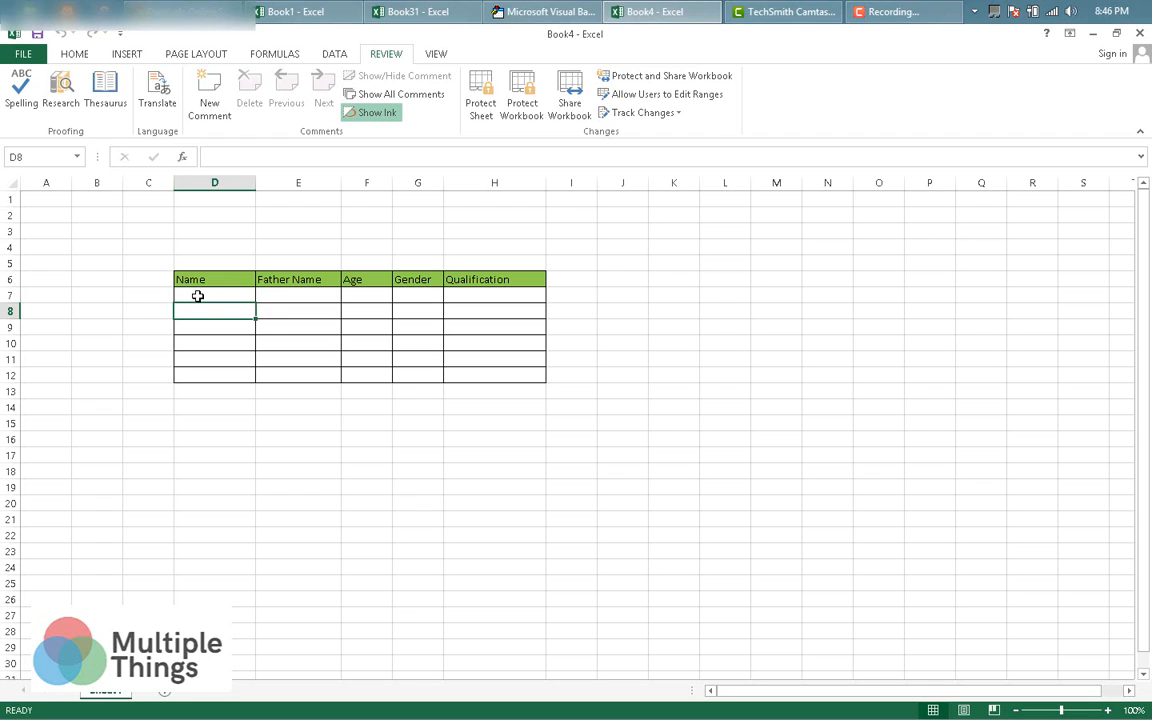
Clear the Locked option for cells D7:H12 under Format Cells > Protection.
left_click_drag(195, 296, 450, 370)
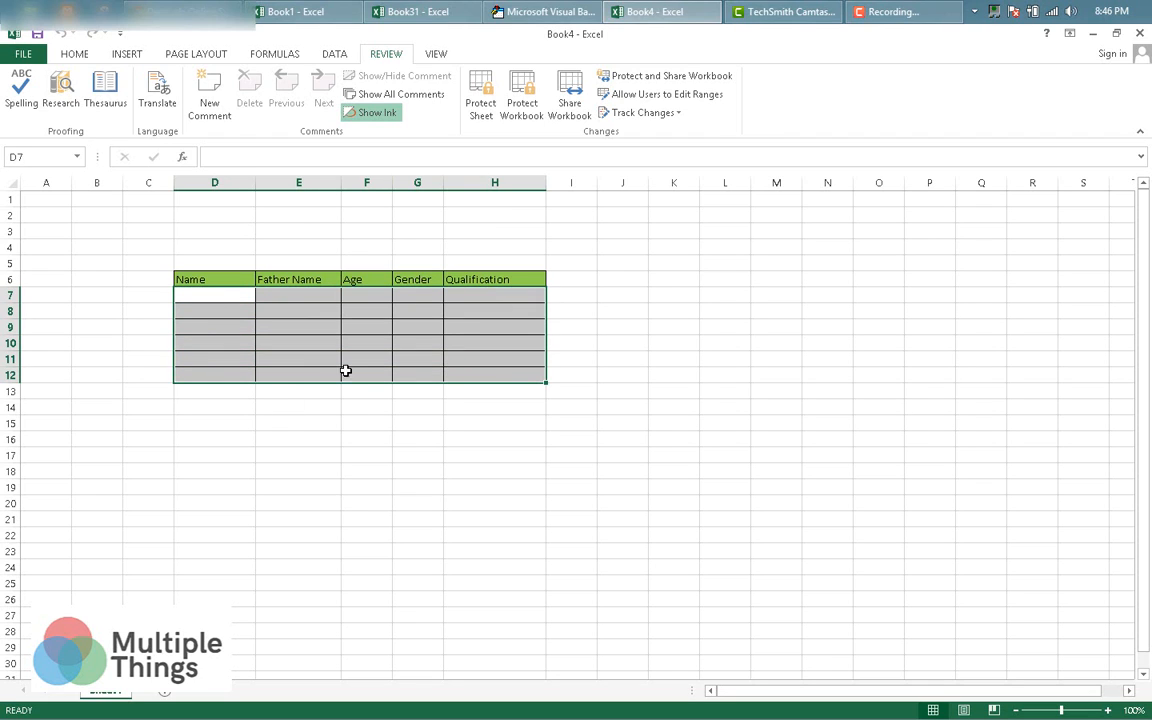
right_click(261, 351)
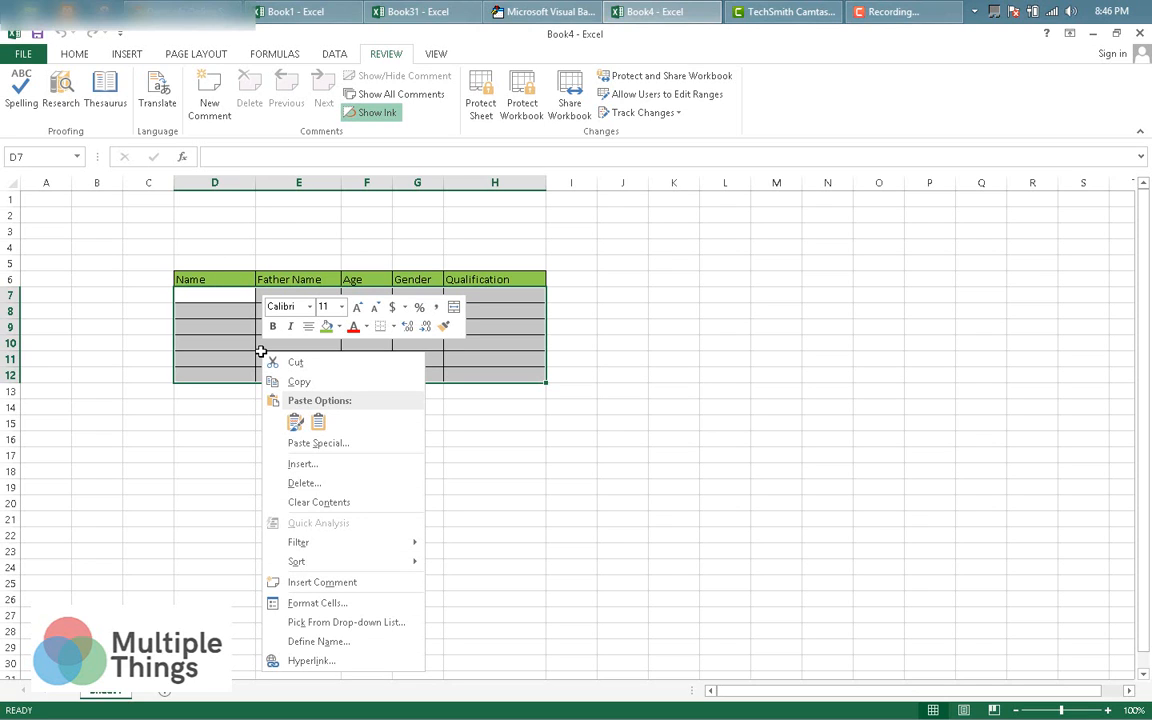
left_click(330, 604)
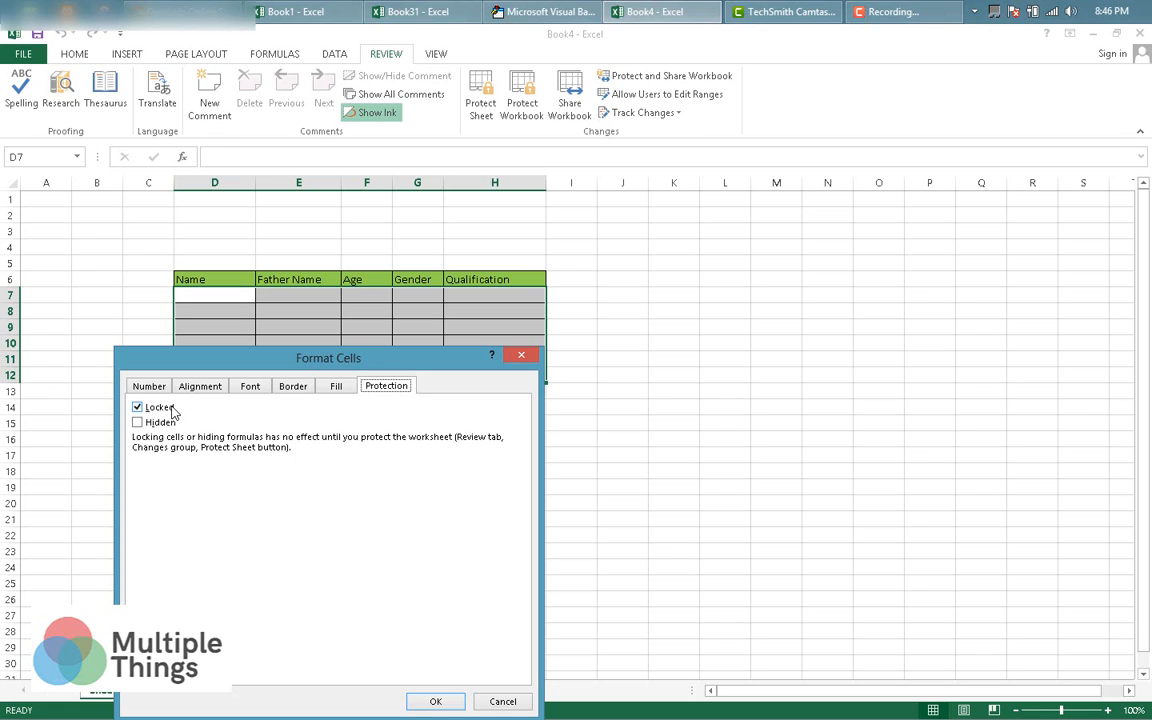
left_click(145, 410)
left_click(440, 702)
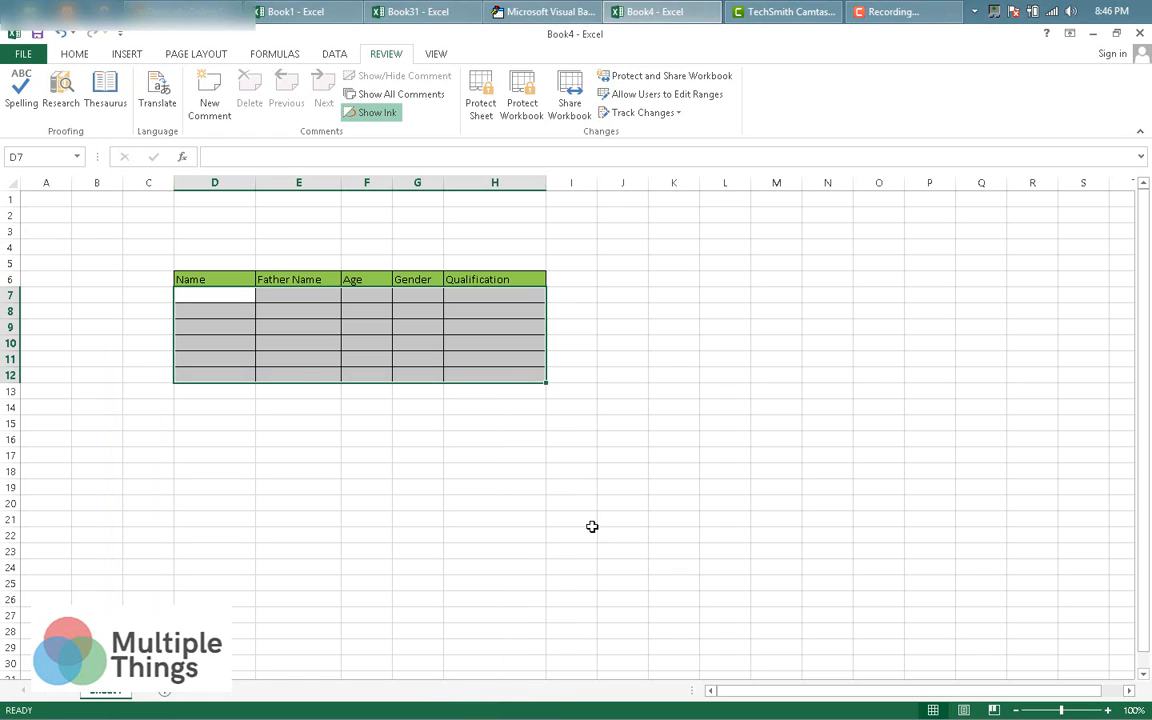
left_click(549, 506)
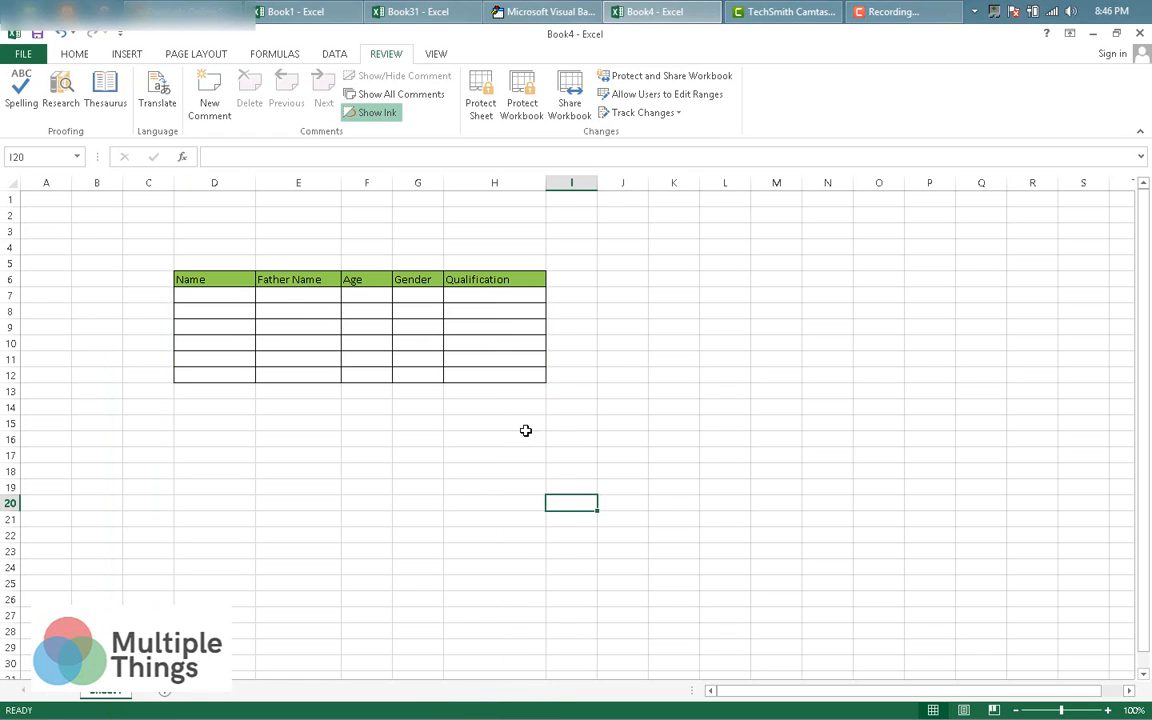
Protect the sheet again with the same password, entered twice.
left_click(481, 110)
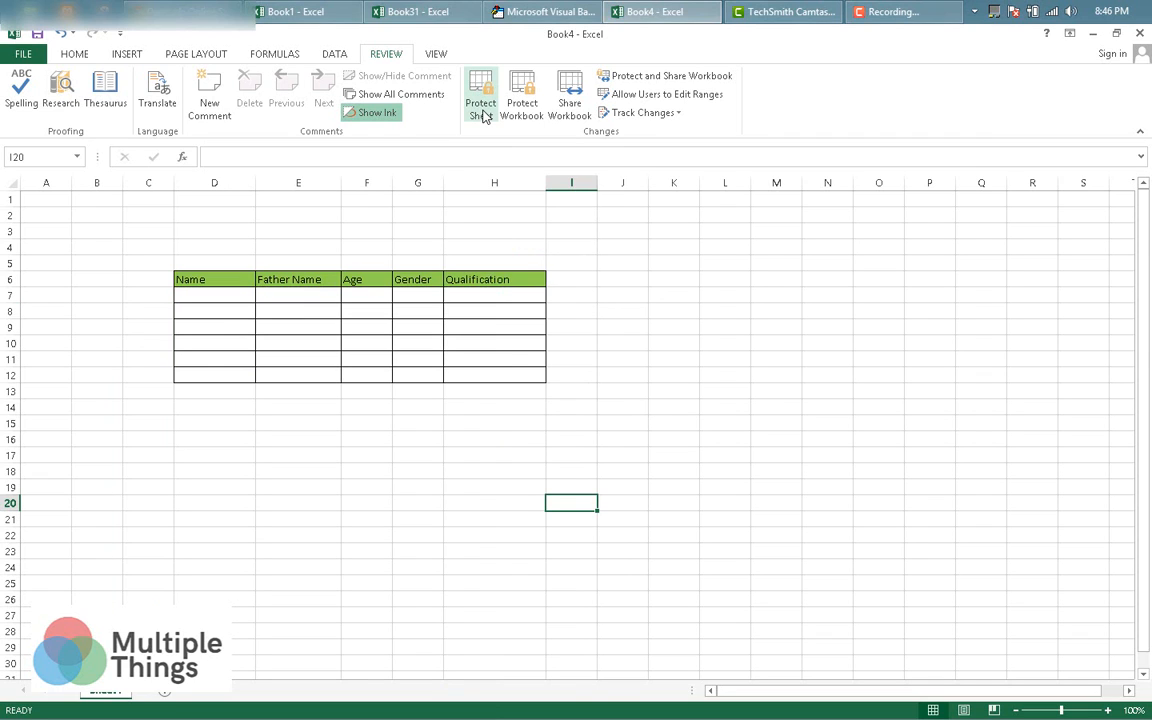
type("123")
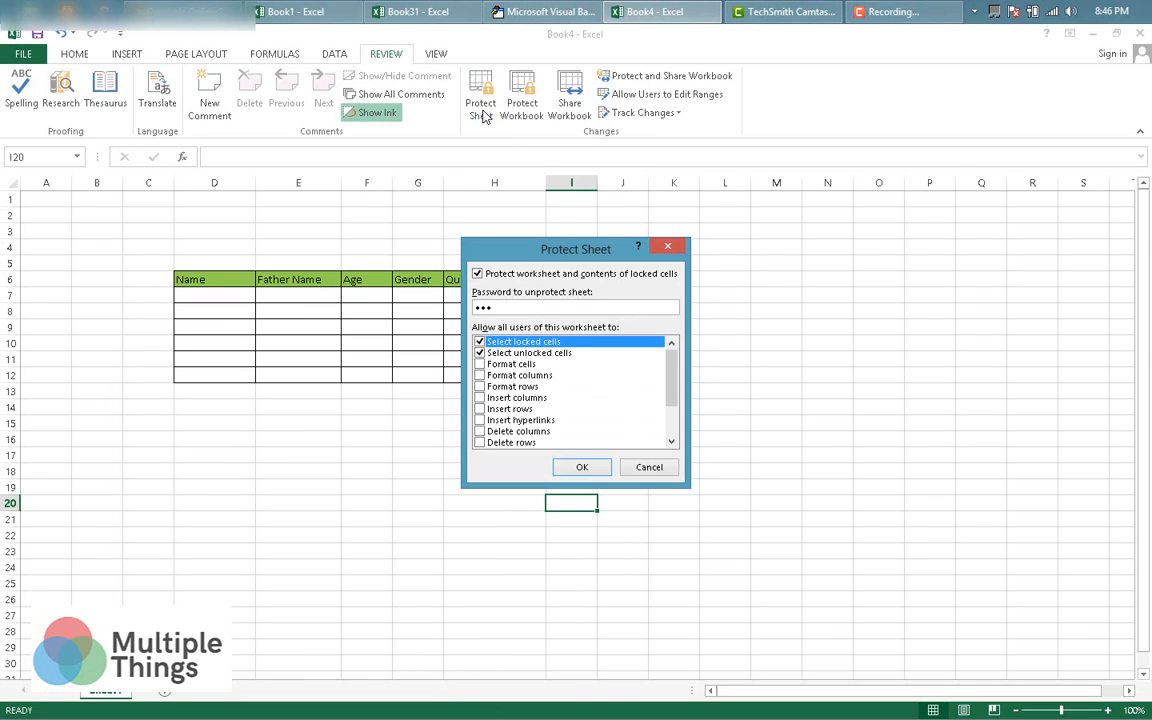
key("Return")
type("123")
key("Return")
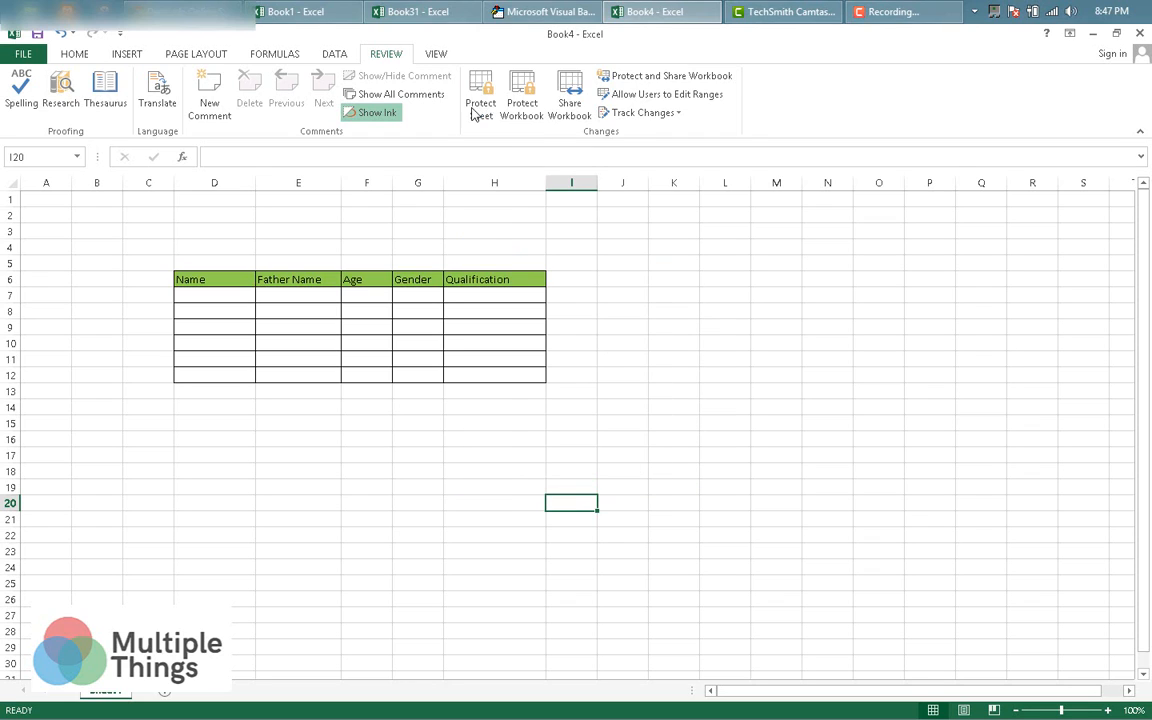
Test protection: J18 refuses editing, while D8 accepts test text, which is then erased.
left_click(626, 470)
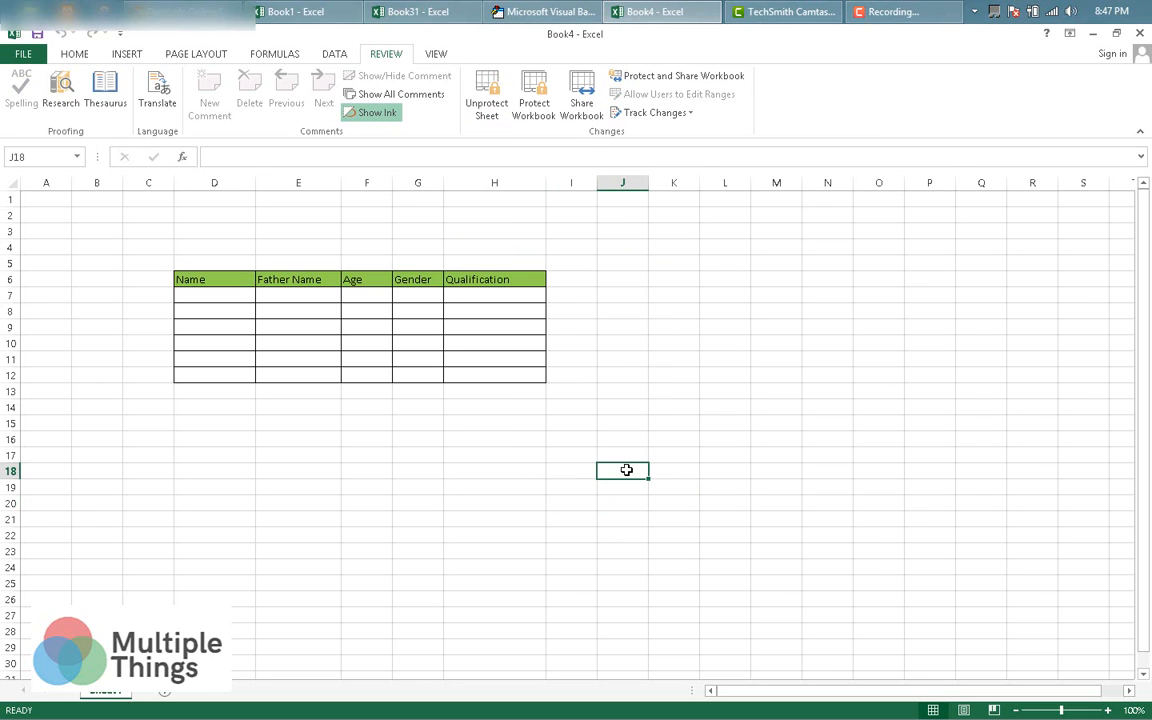
double_click(626, 470)
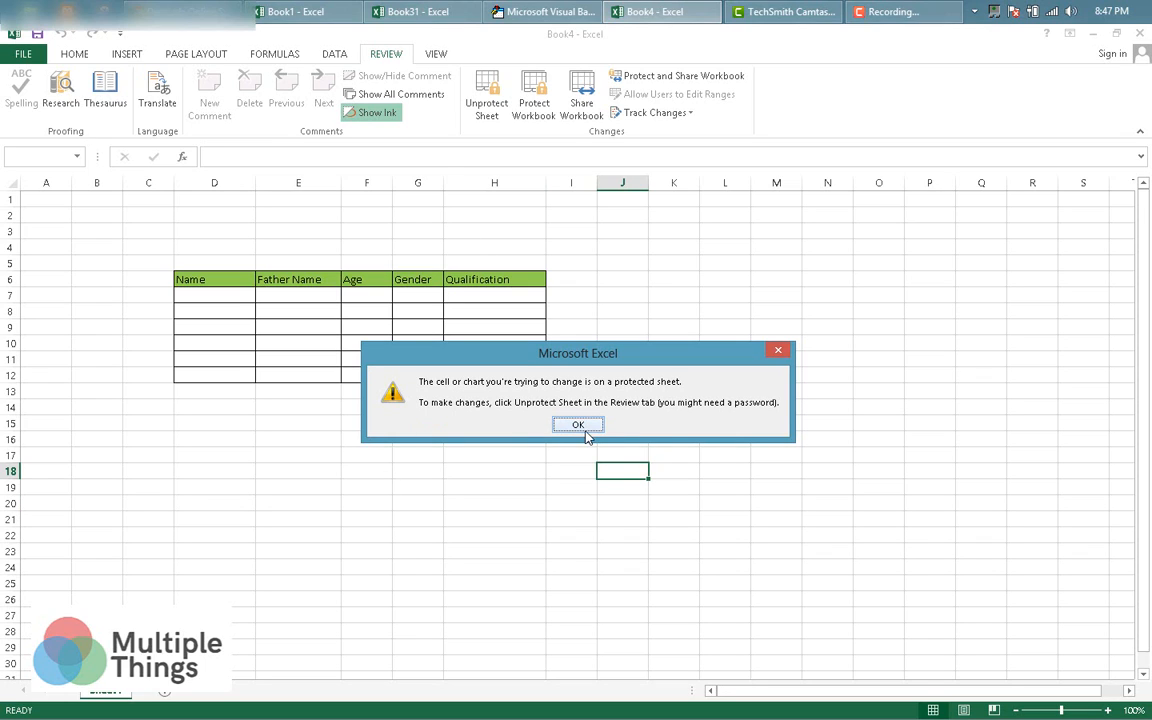
left_click(585, 429)
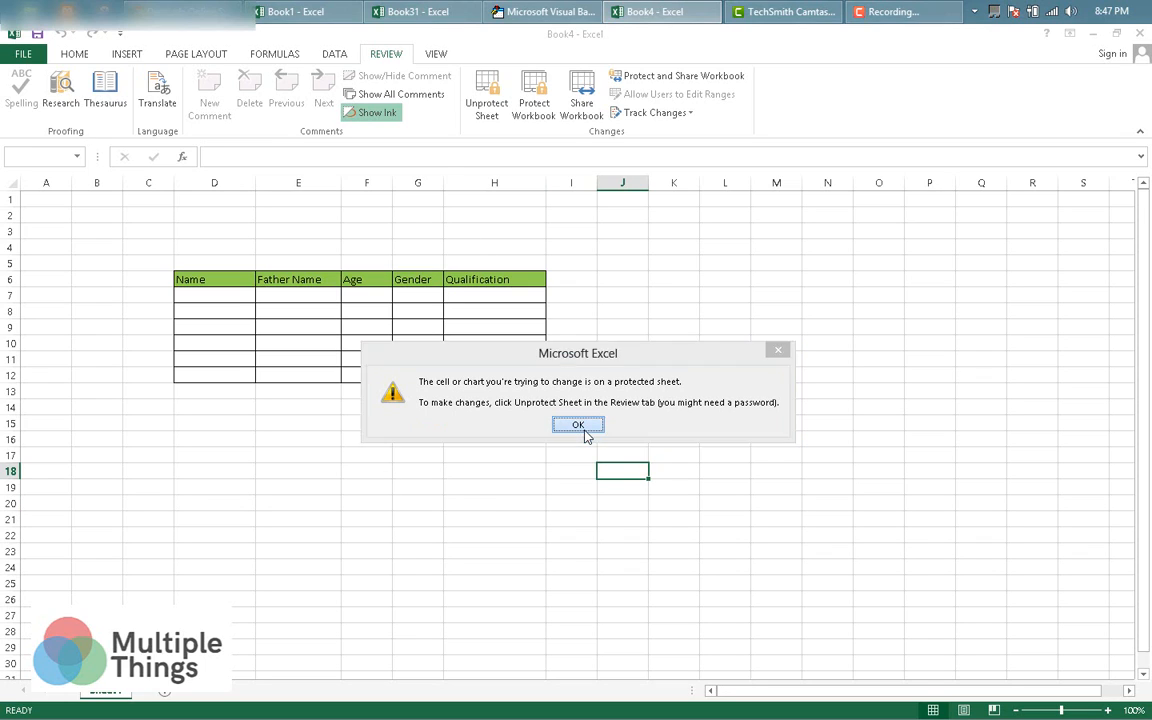
left_click(224, 304)
type("hggg")
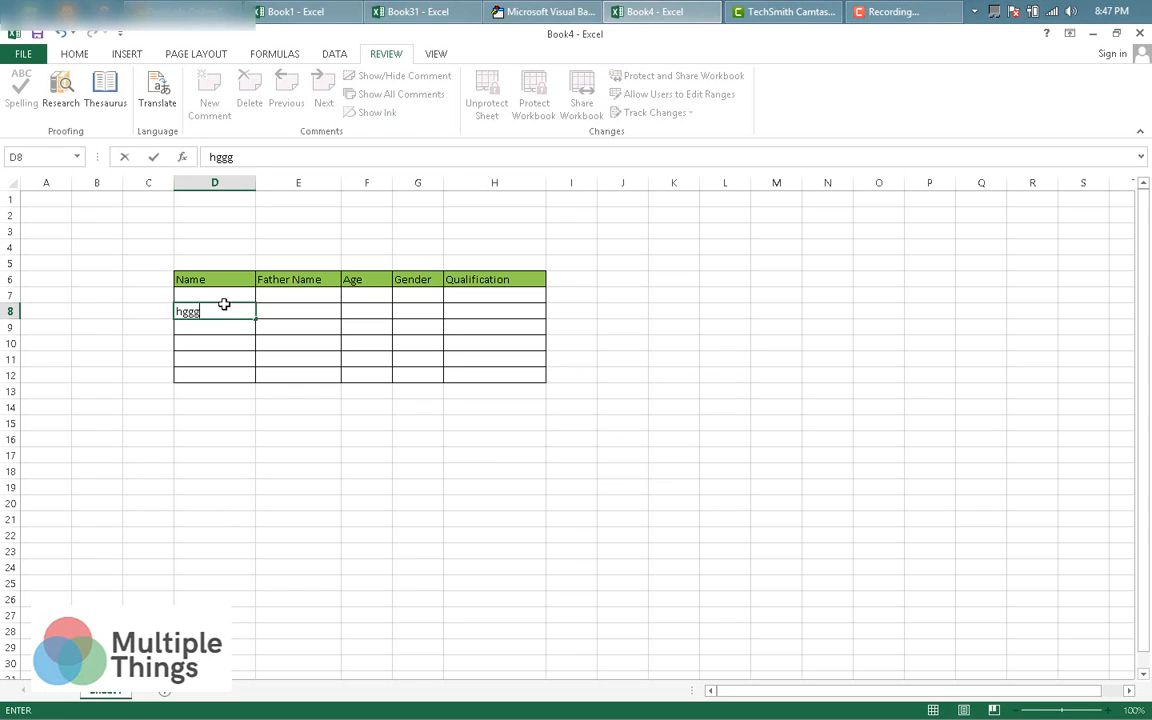
key("BackSpace")
key("BackSpace")
key("BackSpace")
key("BackSpace")
left_click(211, 297)
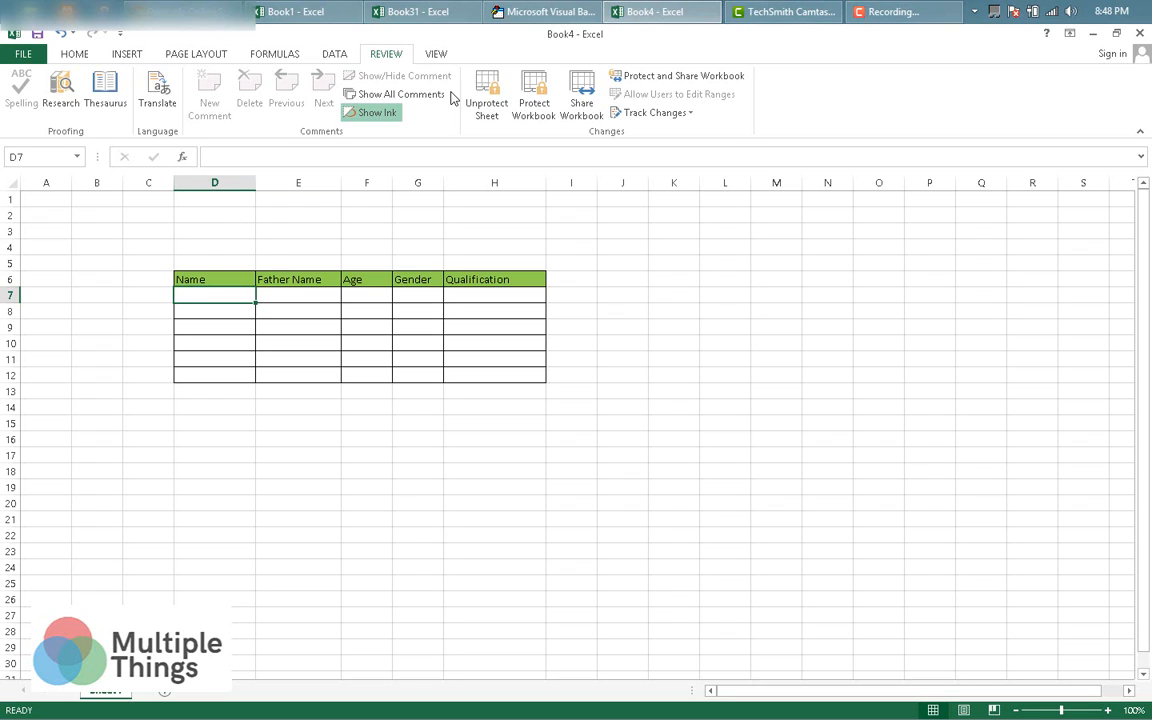
Open Sheet1's code window with View Code and reposition it.
right_click(106, 693)
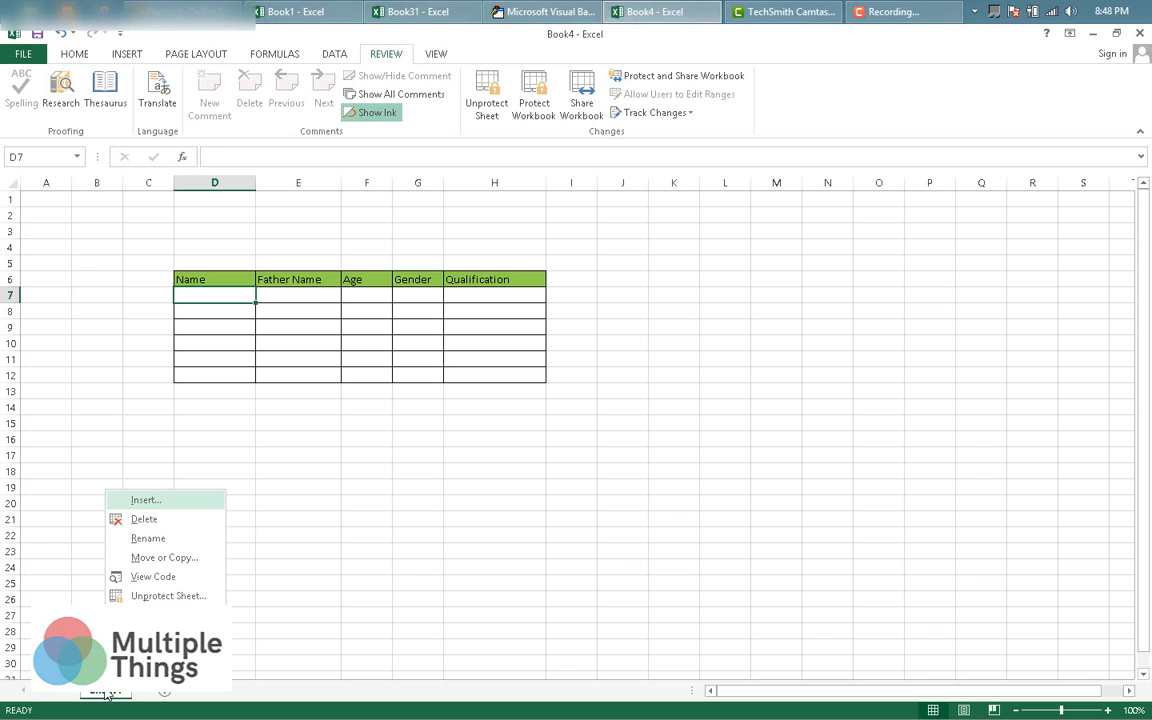
left_click(153, 577)
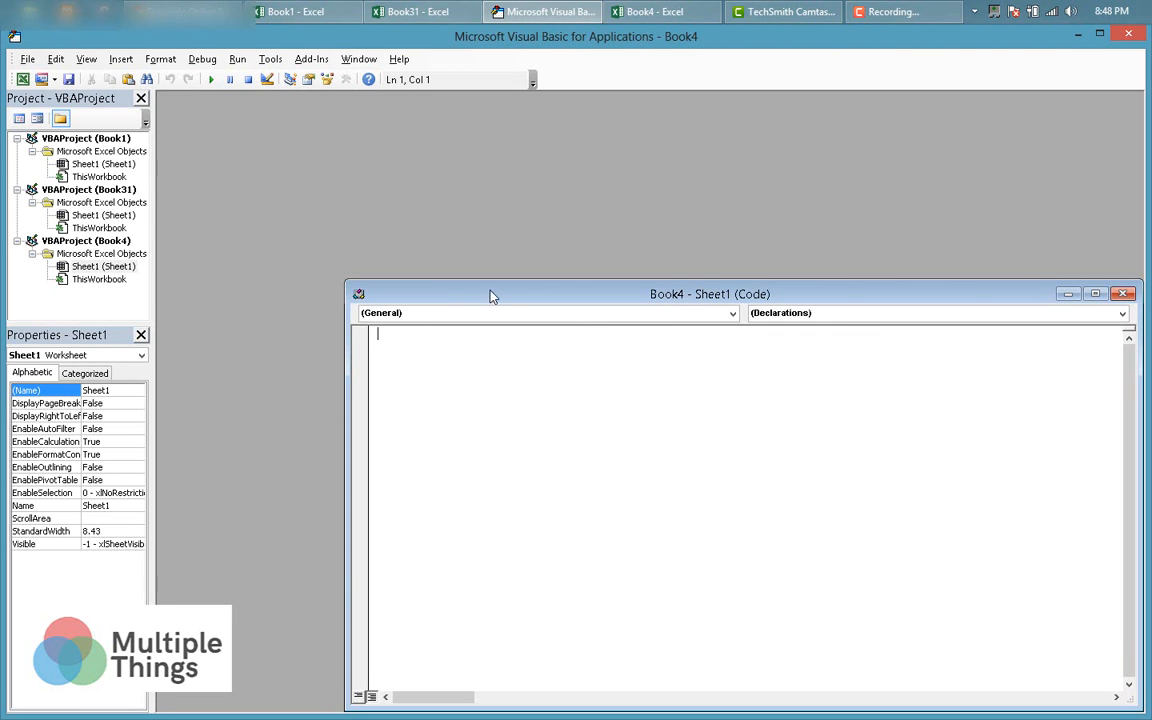
left_click_drag(490, 296, 357, 138)
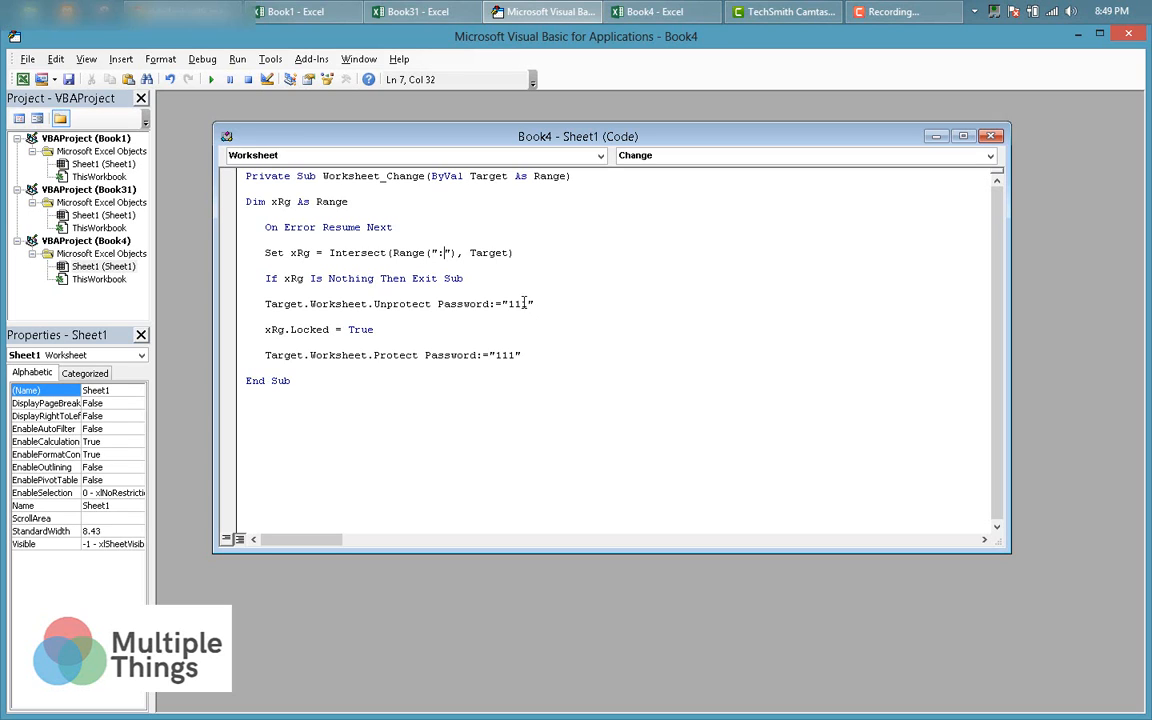
Change the macro's Unprotect and Protect passwords to match the sheet password.
left_click(531, 304)
key("BackSpace")
key("BackSpace")
type("23")
left_click(516, 355)
key("BackSpace")
key("BackSpace")
type("23")
left_click(437, 252)
Confirm the table ends at row 12, then enter d7:h12 as the macro's Range.
left_click(665, 10)
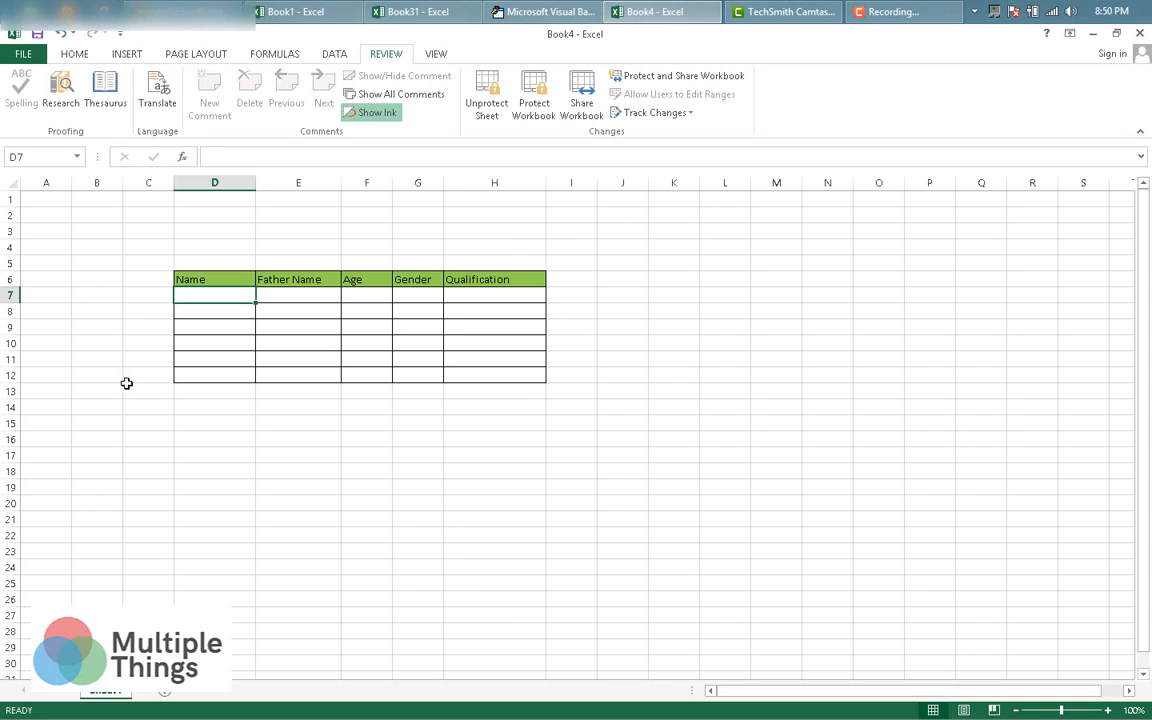
left_click(12, 375)
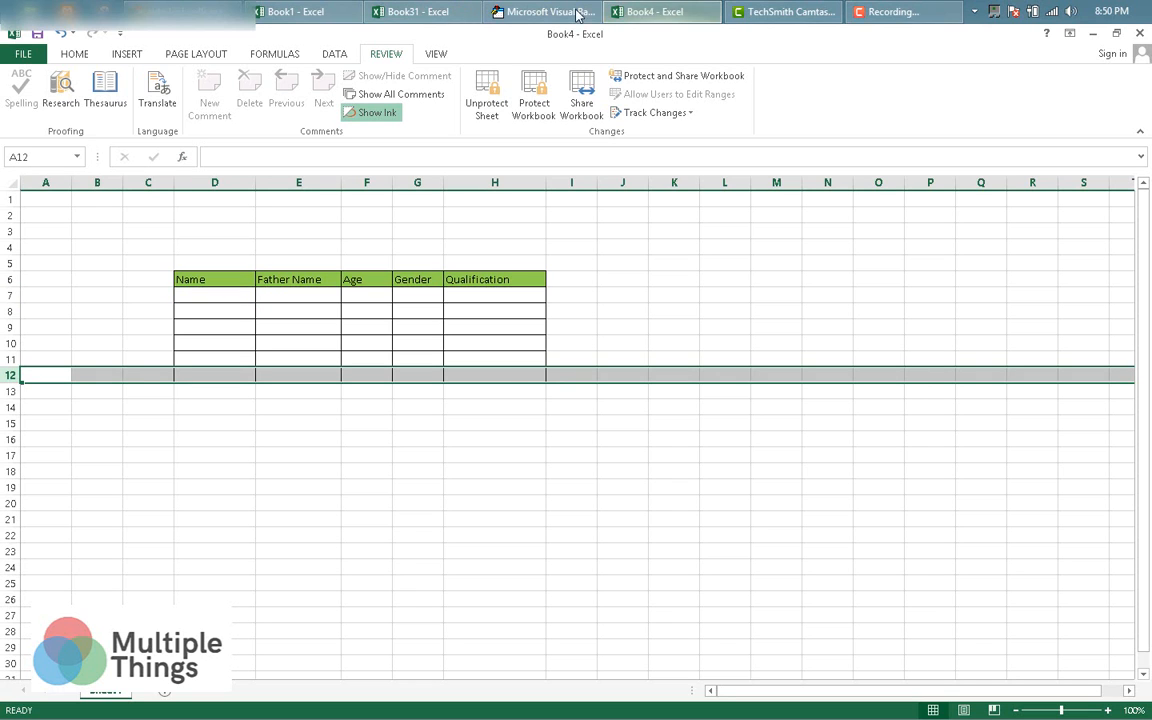
left_click(540, 10)
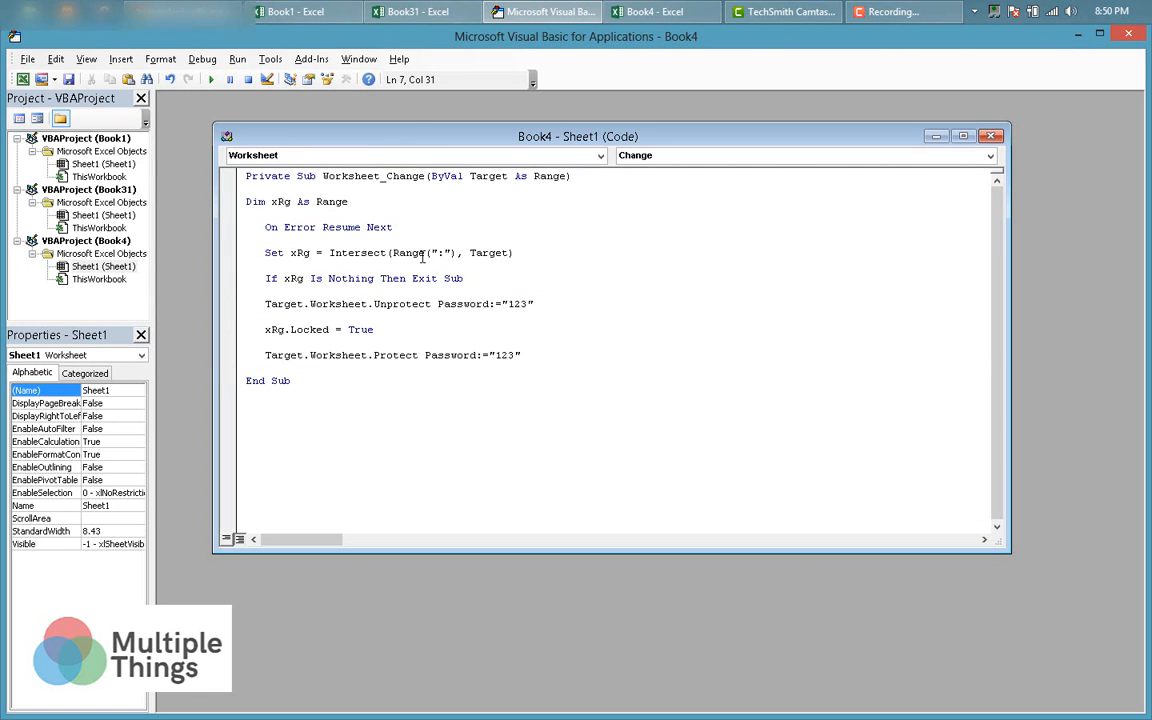
type("d7:h12")
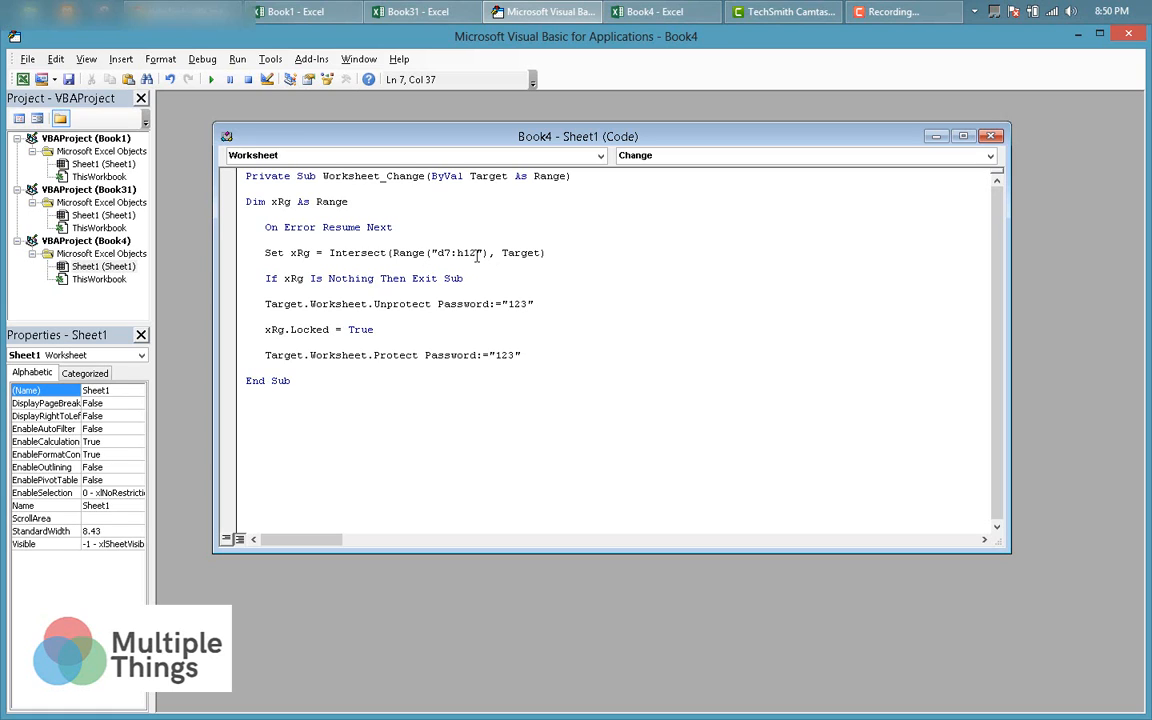
left_click(992, 138)
Return to Excel and enter a name in cell D7.
key("alt+q")
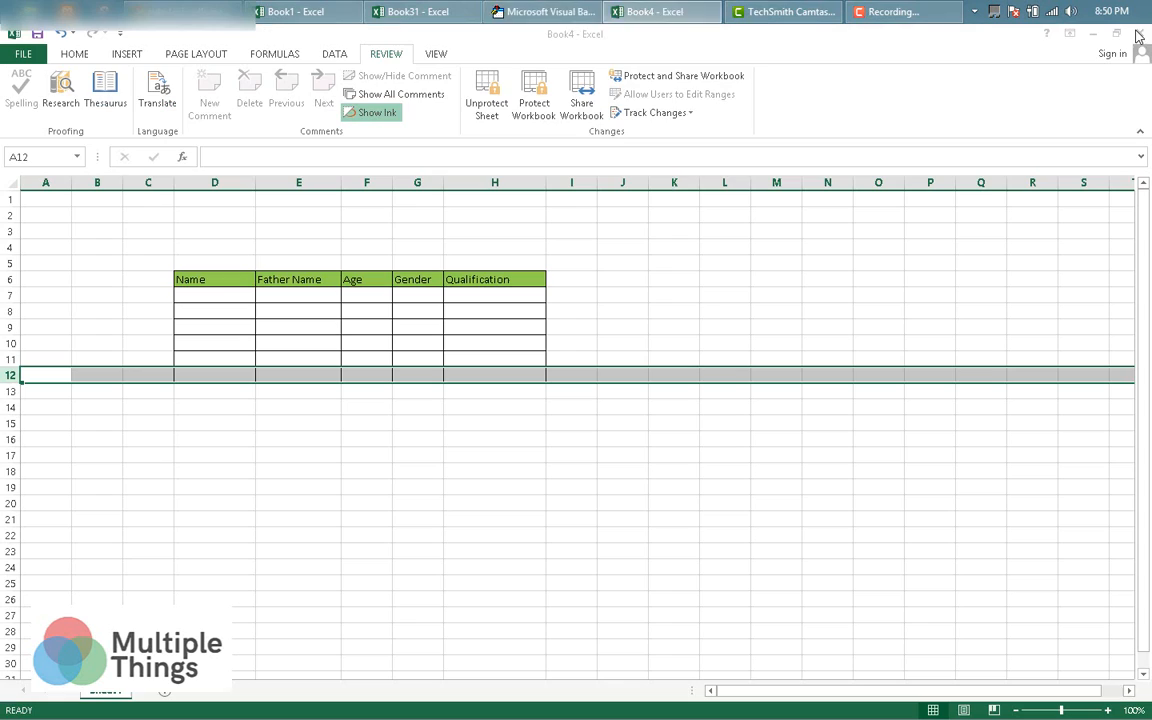
left_click(214, 296)
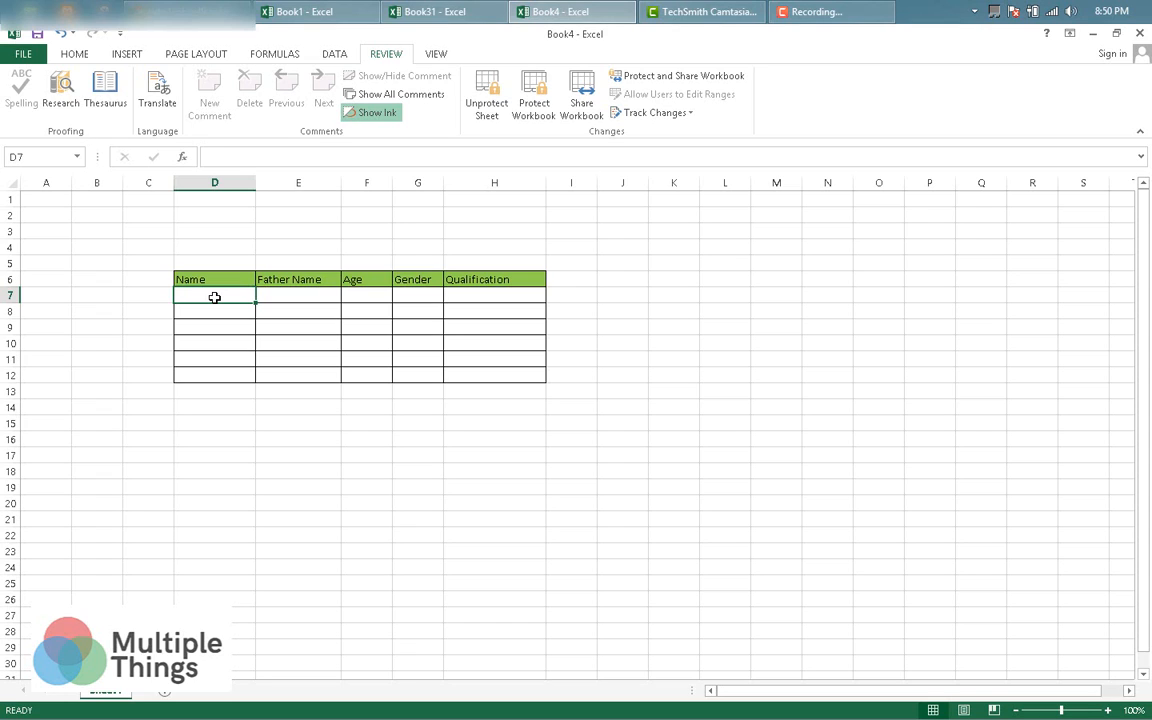
type("Ali")
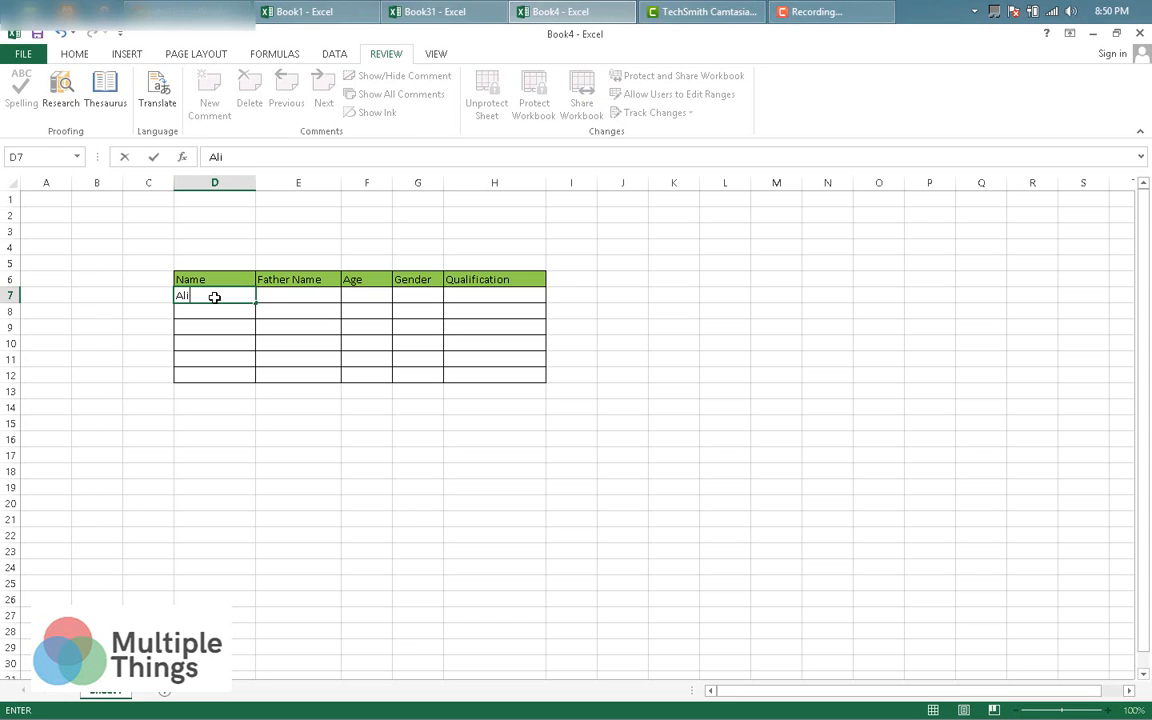
key("Tab")
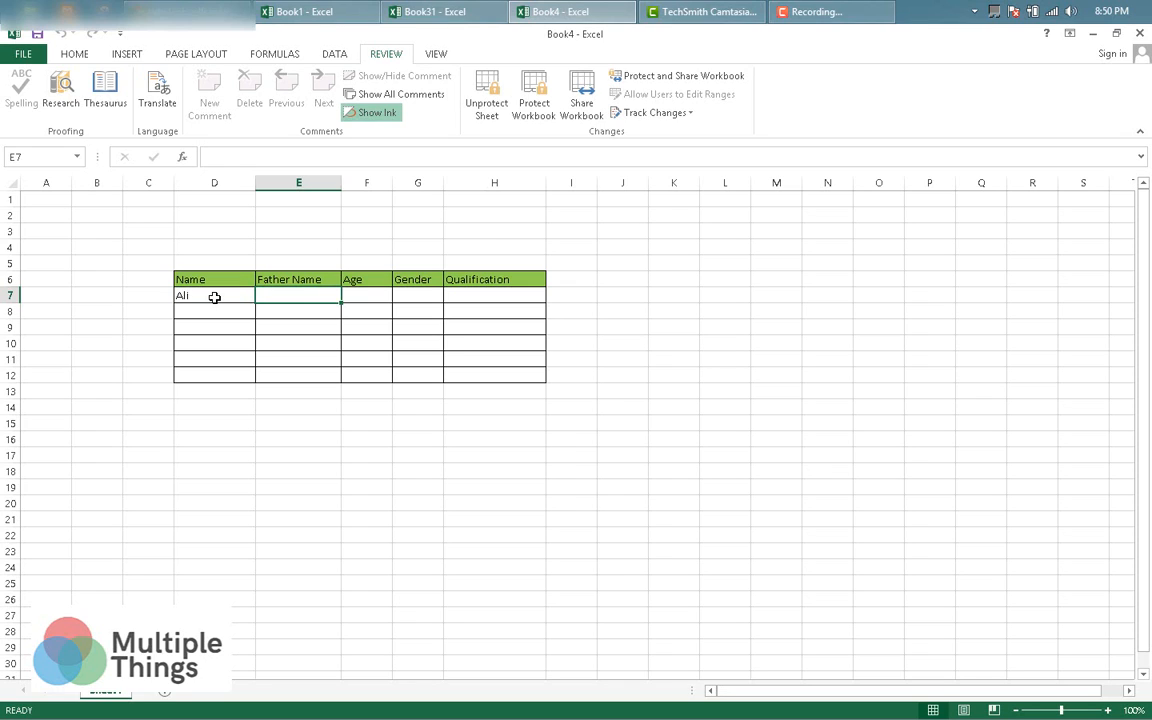
Verify D7 is now locked, as re-editing it triggers the protected-sheet warning.
left_click(214, 297)
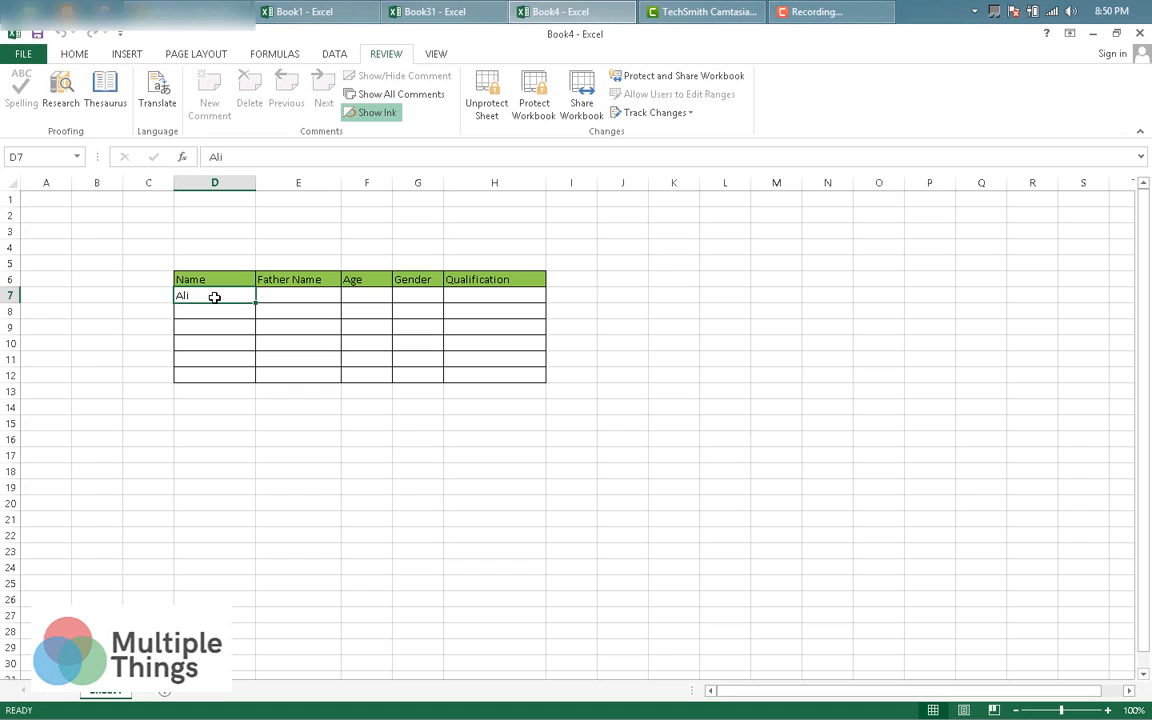
left_click(284, 295)
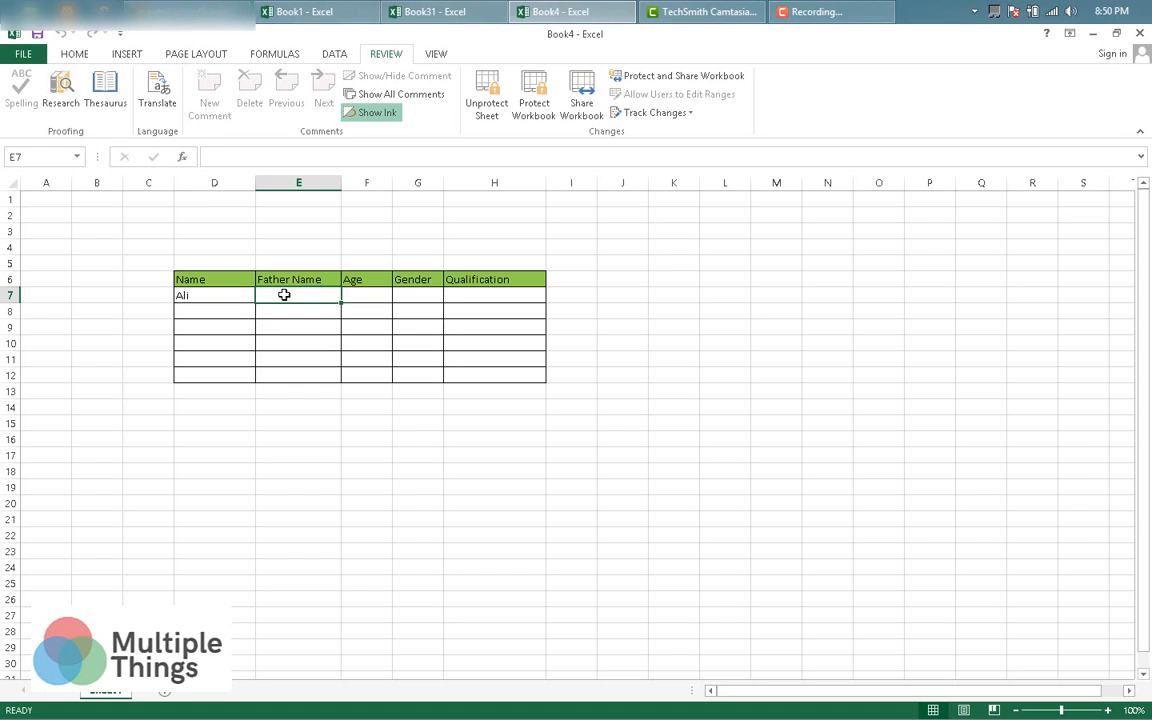
left_click(214, 298)
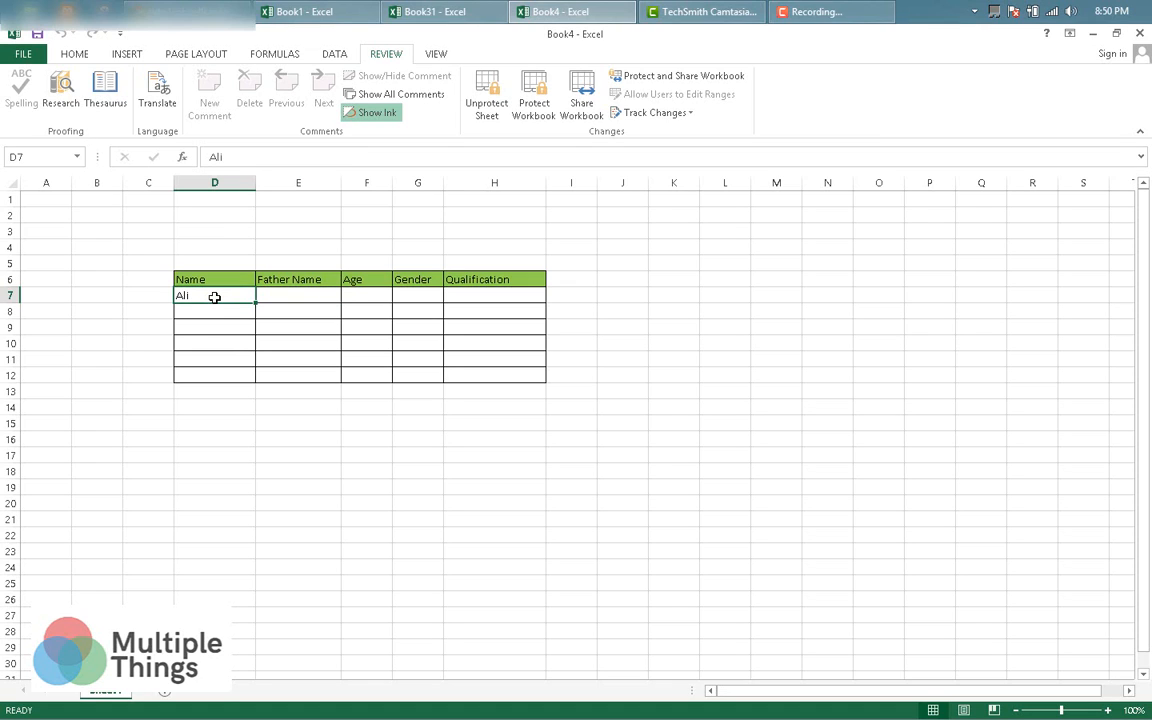
double_click(214, 297)
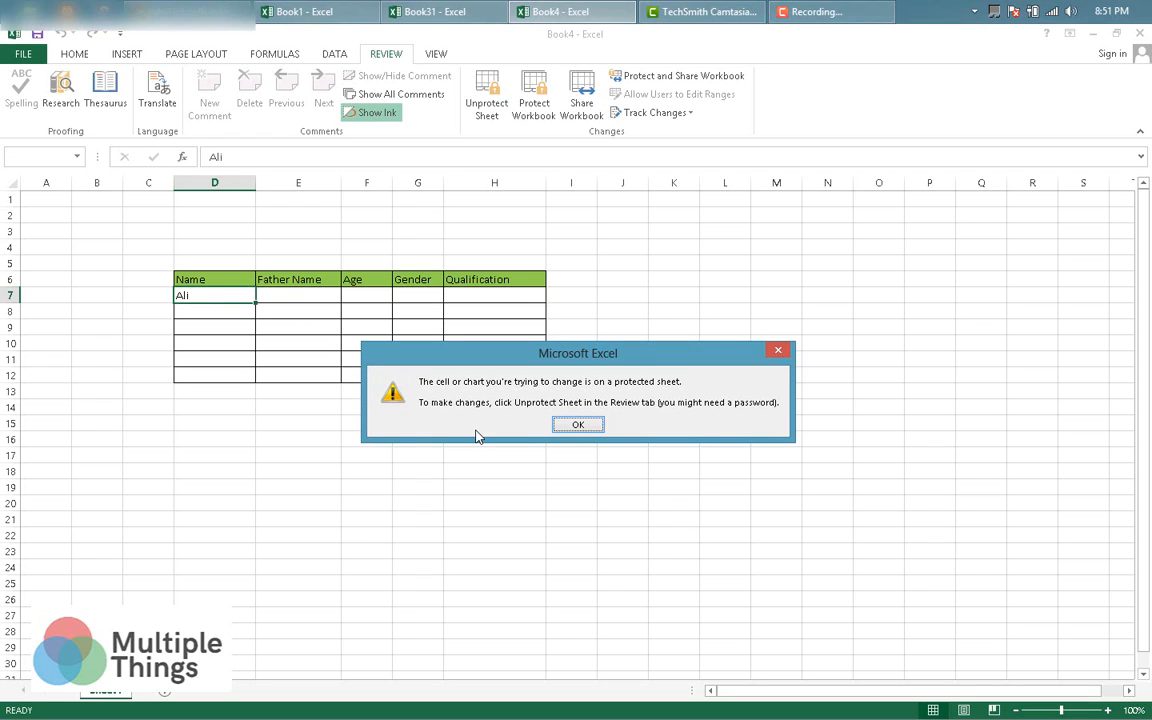
left_click(578, 425)
left_click(278, 300)
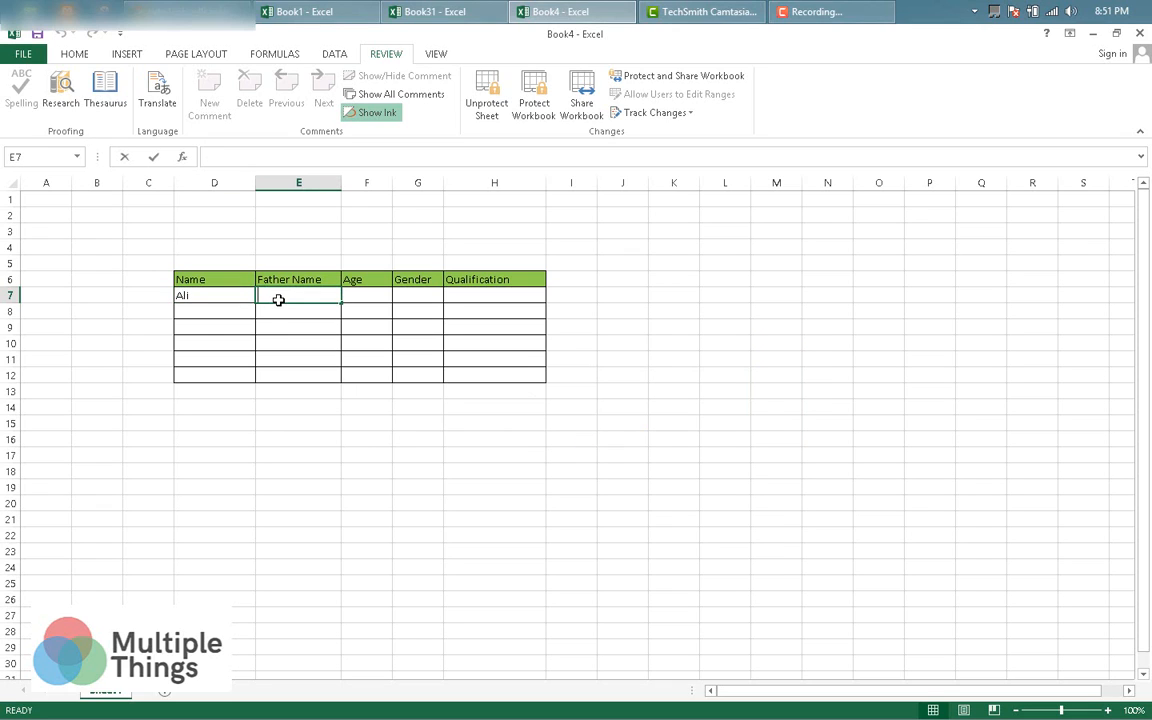
type("Ahmed")
key("Right")
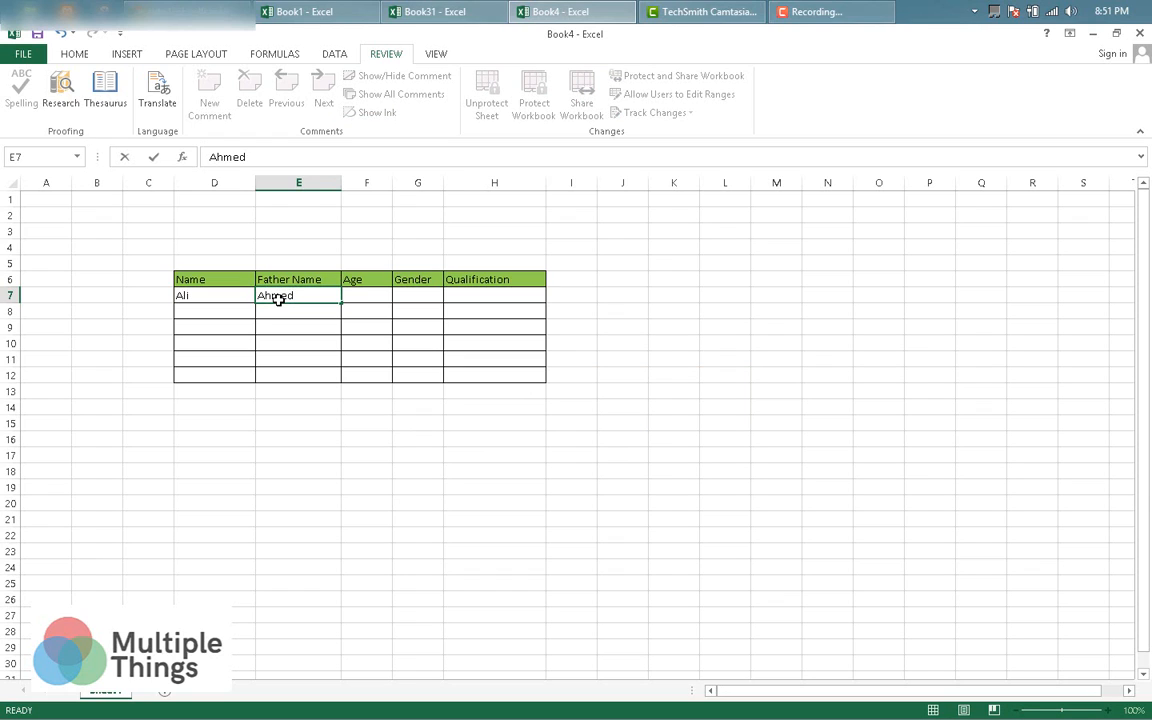
key("Left")
key("Right")
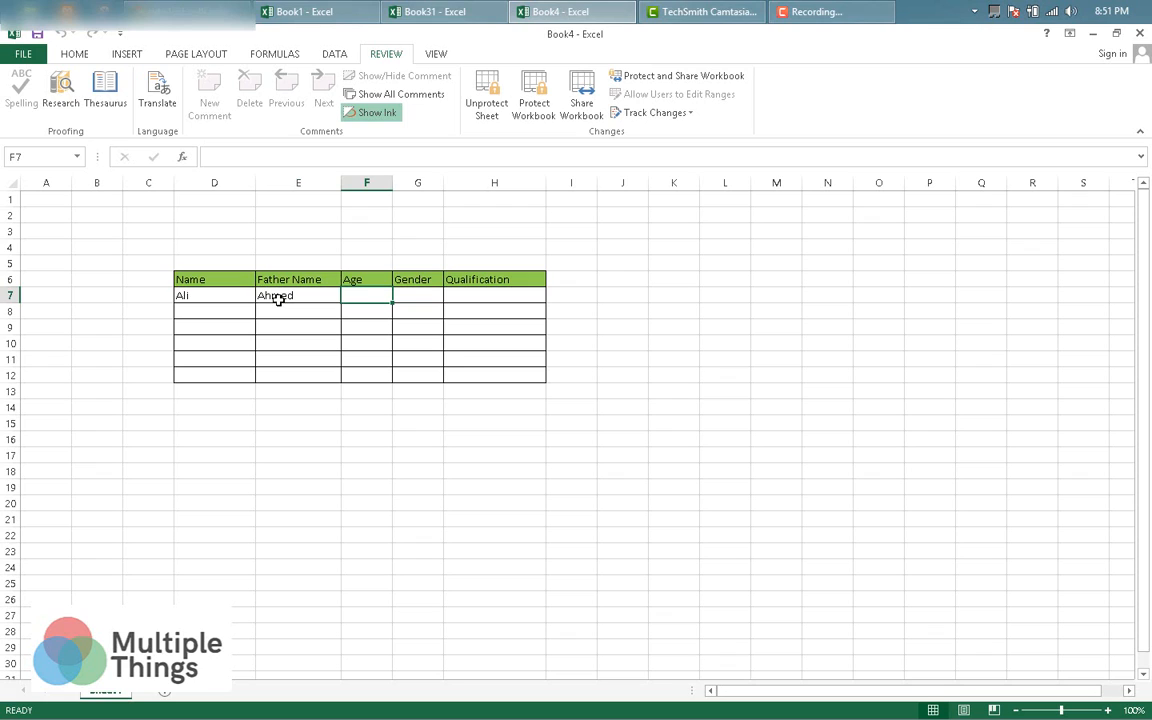
left_click(312, 291)
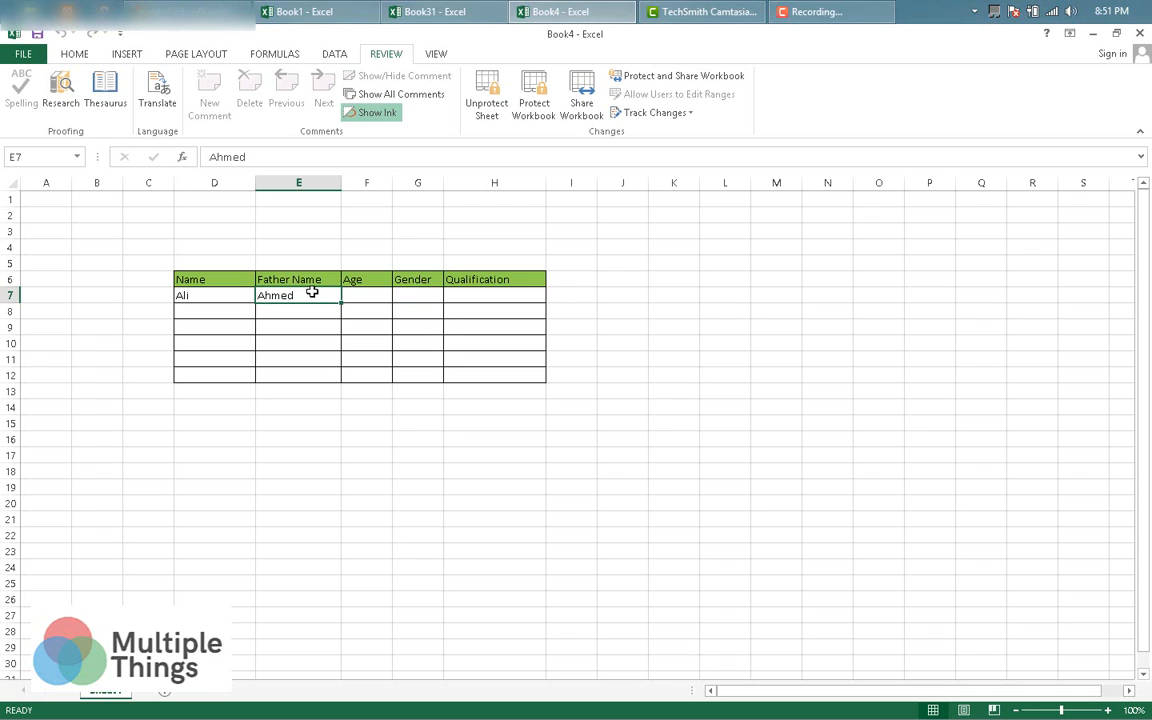
double_click(312, 291)
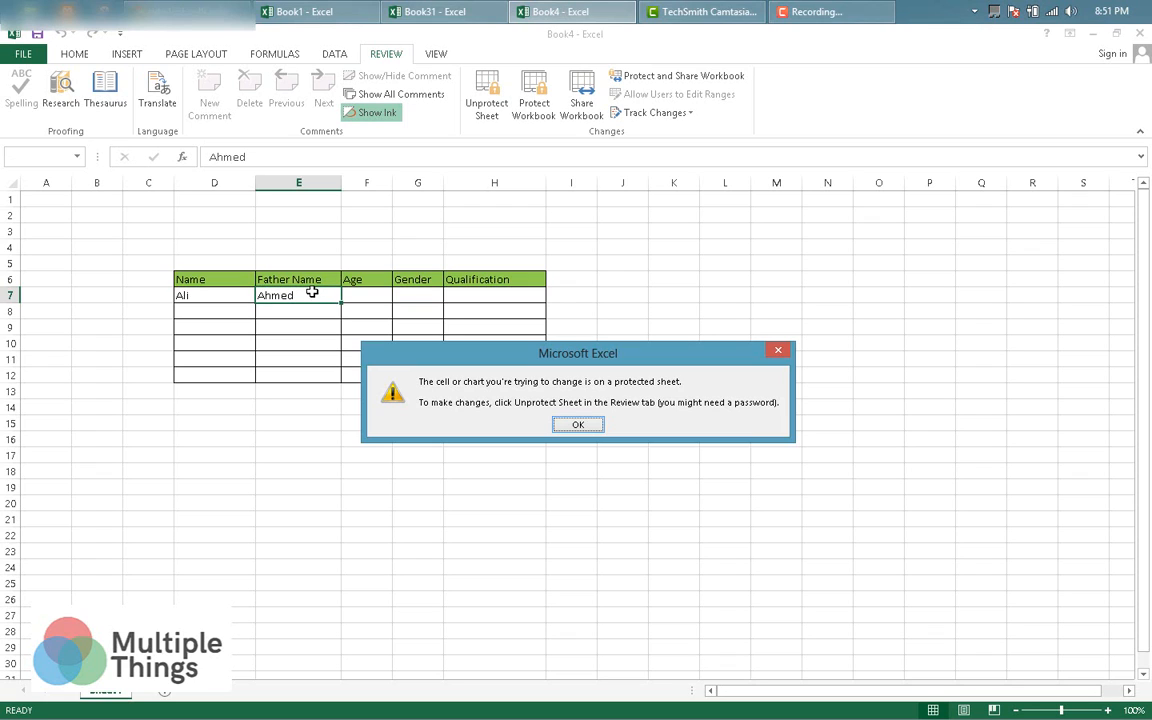
left_click(777, 349)
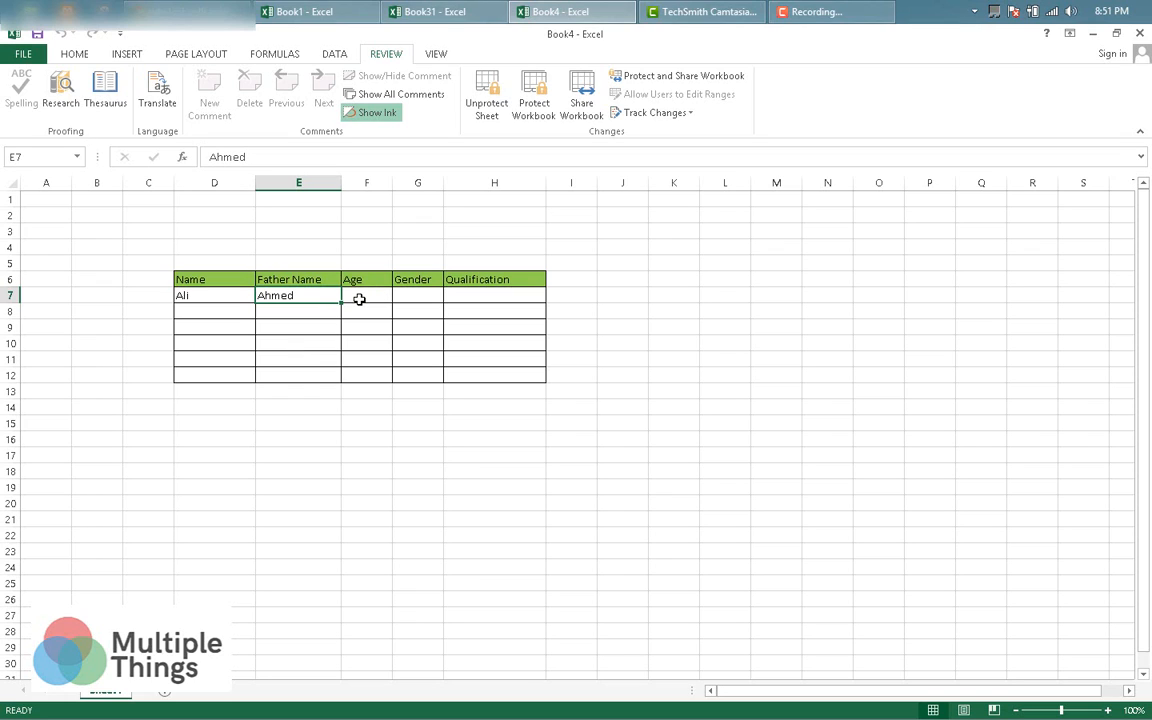
left_click(361, 302)
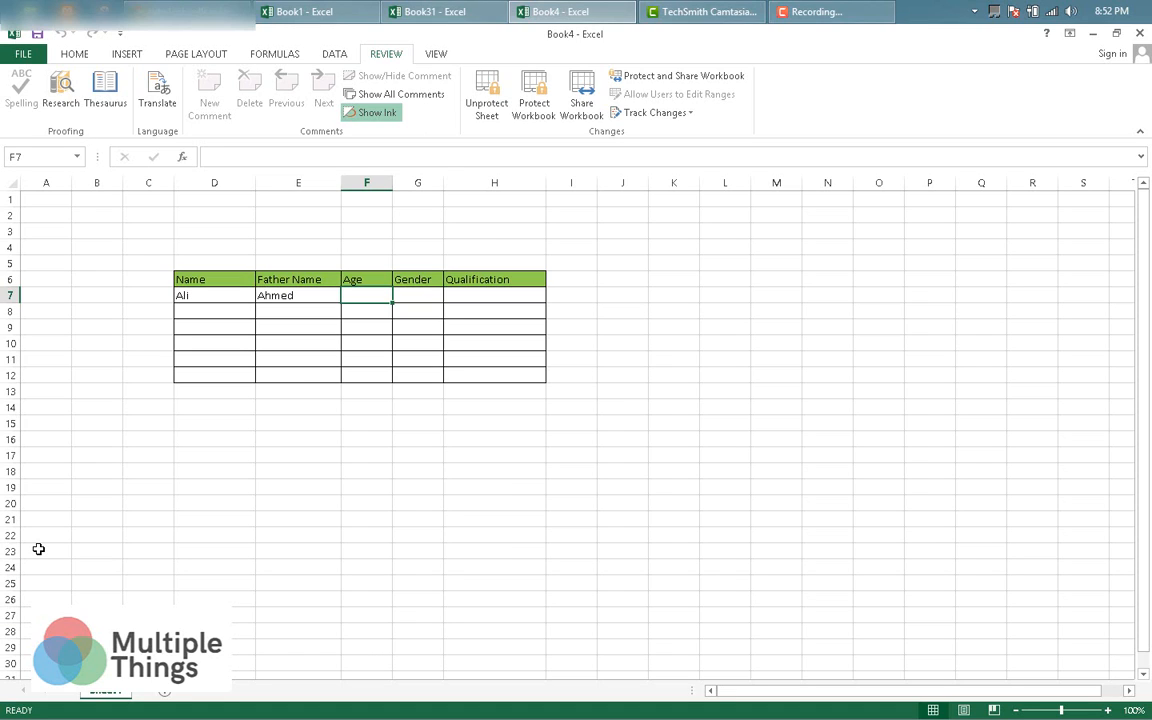
Lock the VBAProject for viewing with a password in Project Properties, then close the editor.
right_click(99, 700)
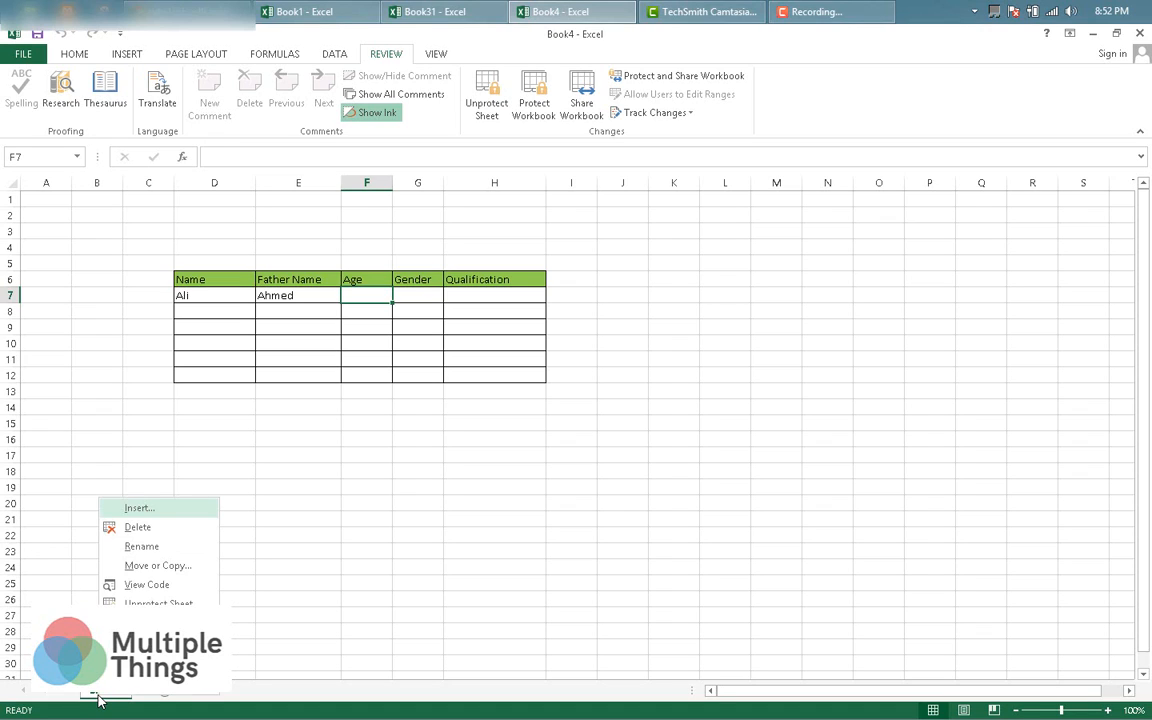
left_click(146, 589)
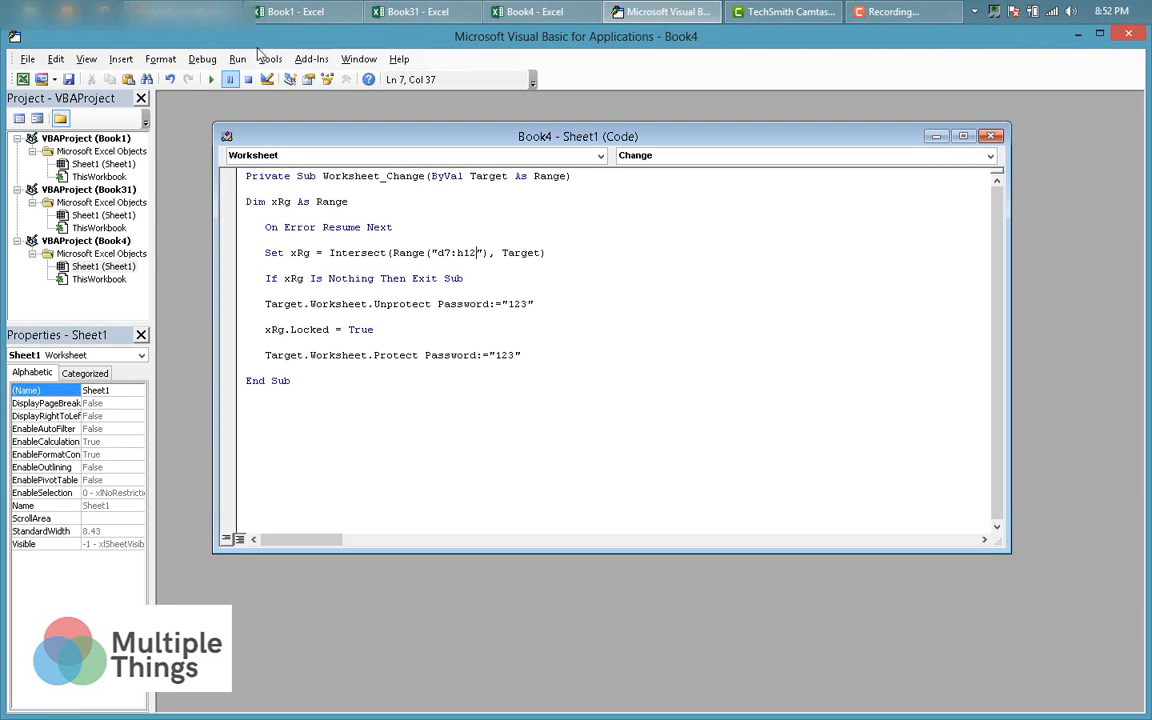
left_click(268, 59)
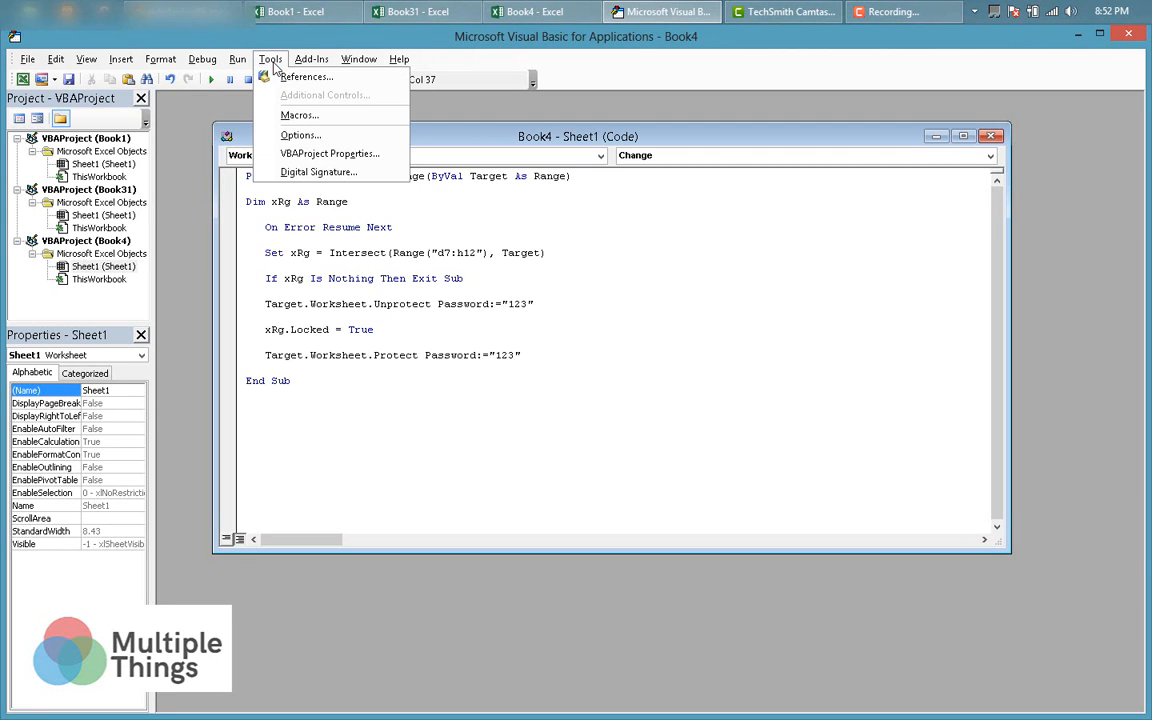
left_click(314, 157)
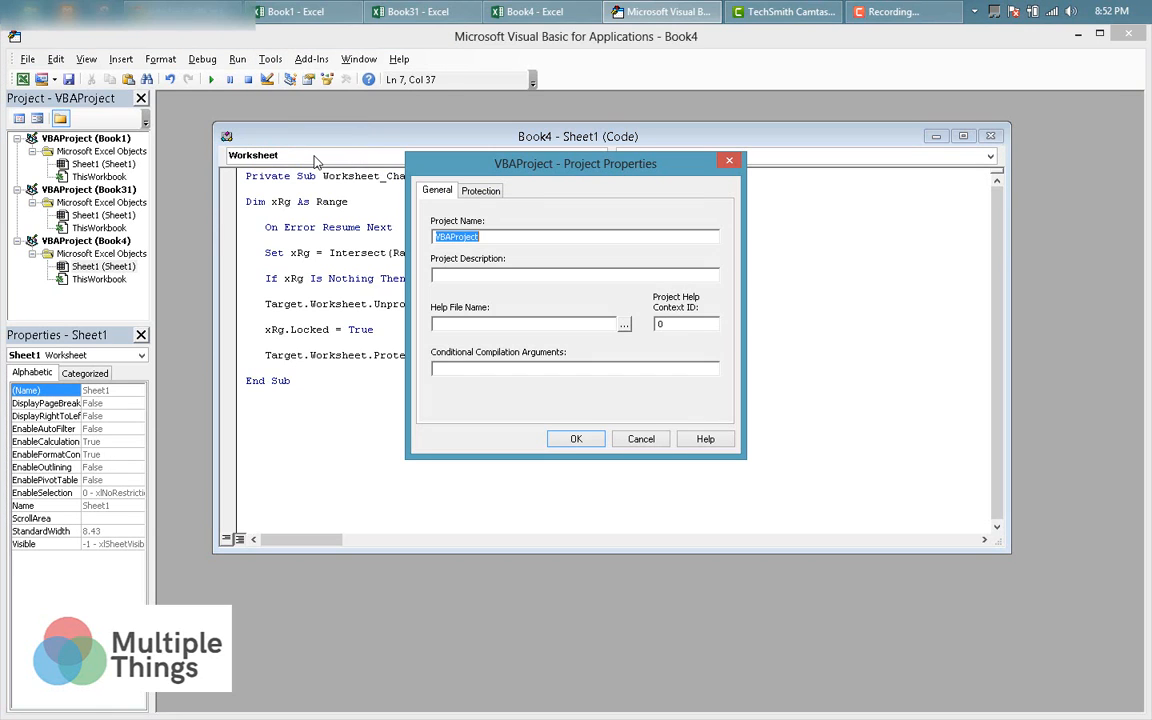
left_click(489, 199)
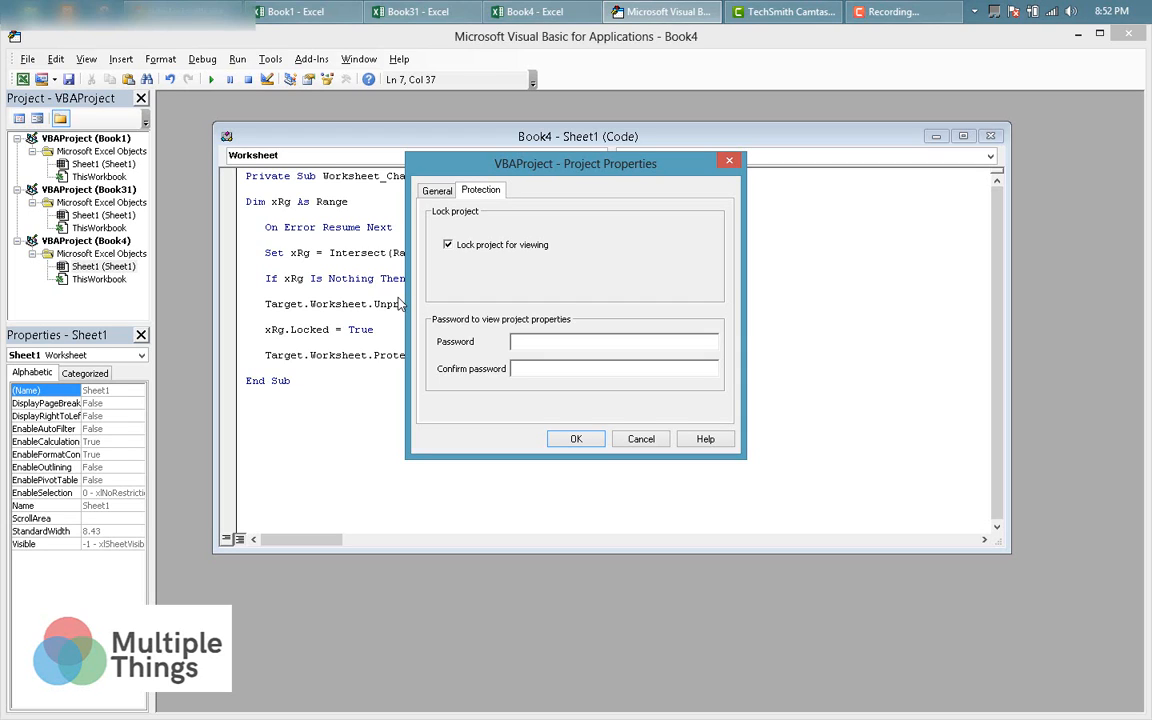
type("******")
left_click(574, 441)
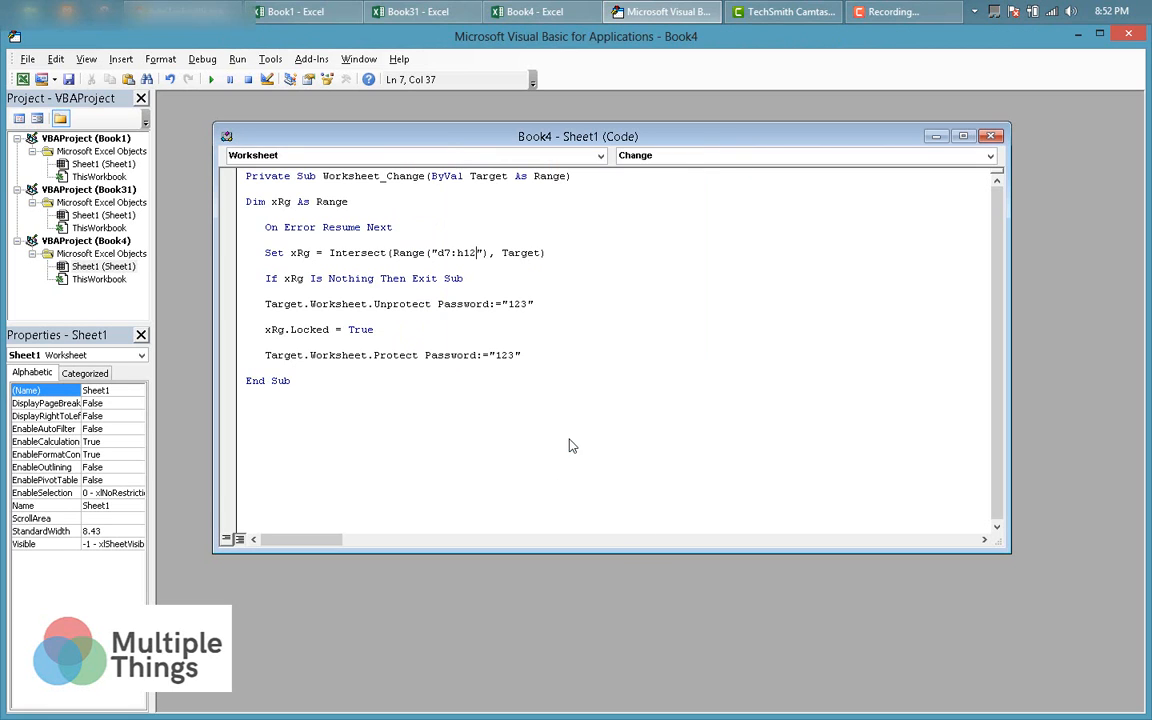
left_click(995, 139)
left_click(1137, 36)
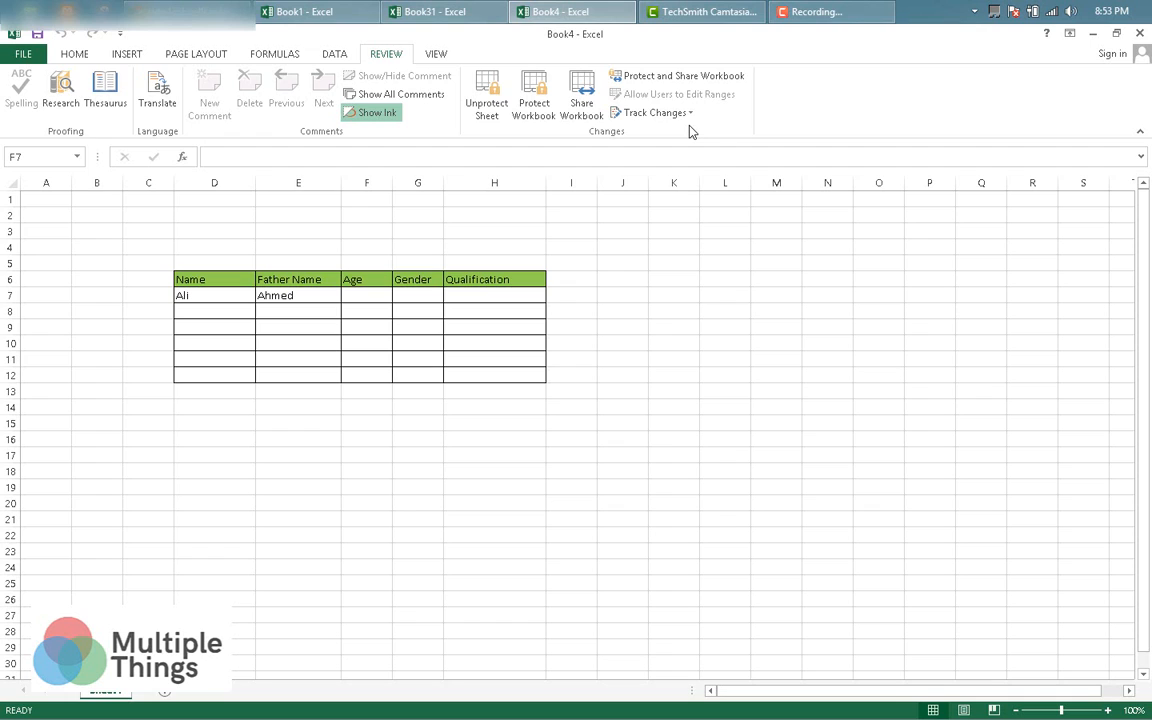
Save Book4 in the Desktop folder with the Excel Macro-Enabled Template file type.
key("ctrl+s")
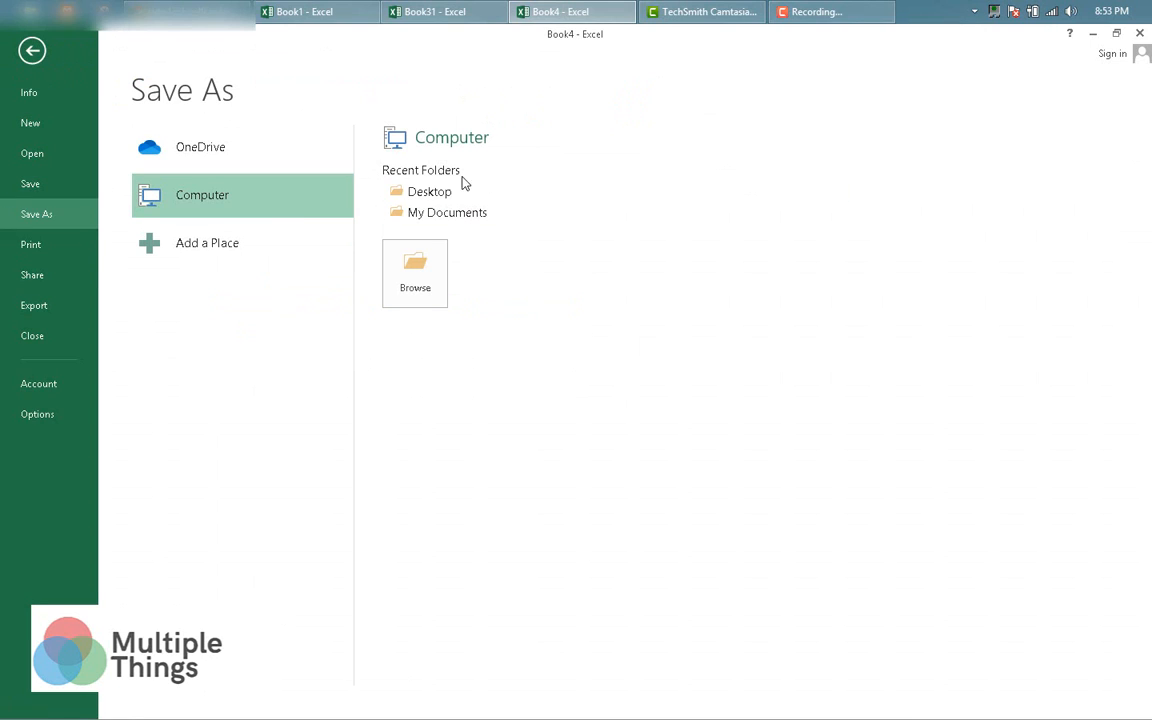
left_click(427, 190)
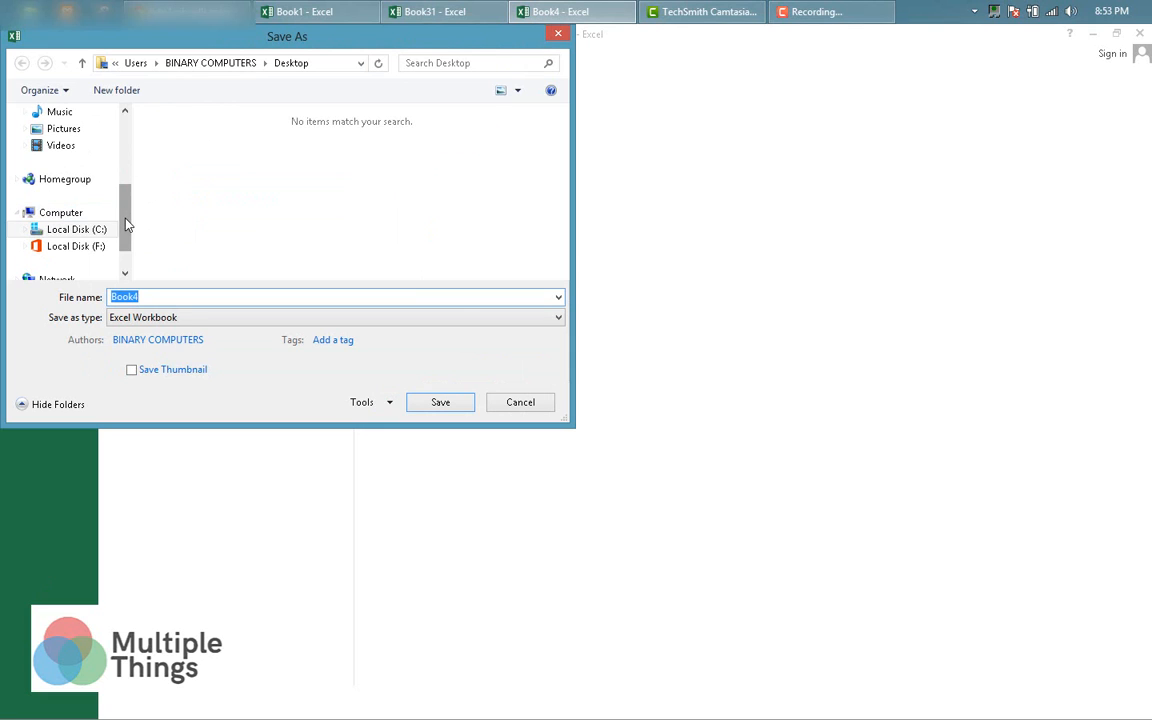
left_click_drag(127, 225, 124, 145)
left_click(62, 170)
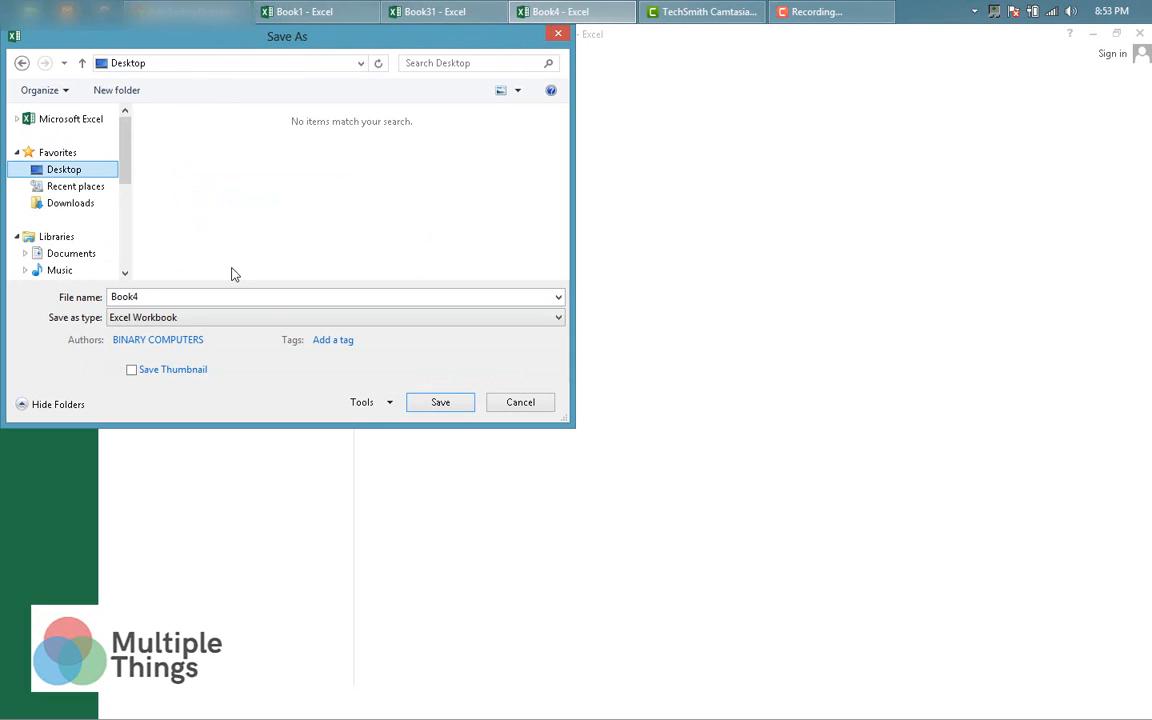
left_click(220, 318)
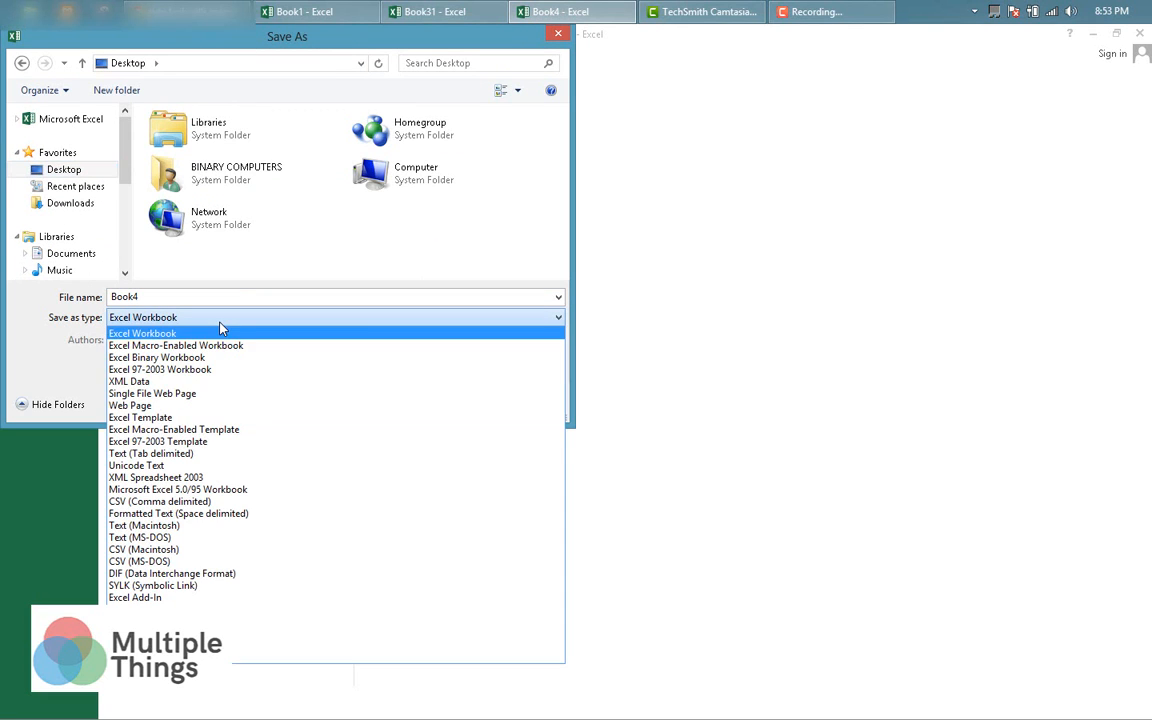
left_click(218, 432)
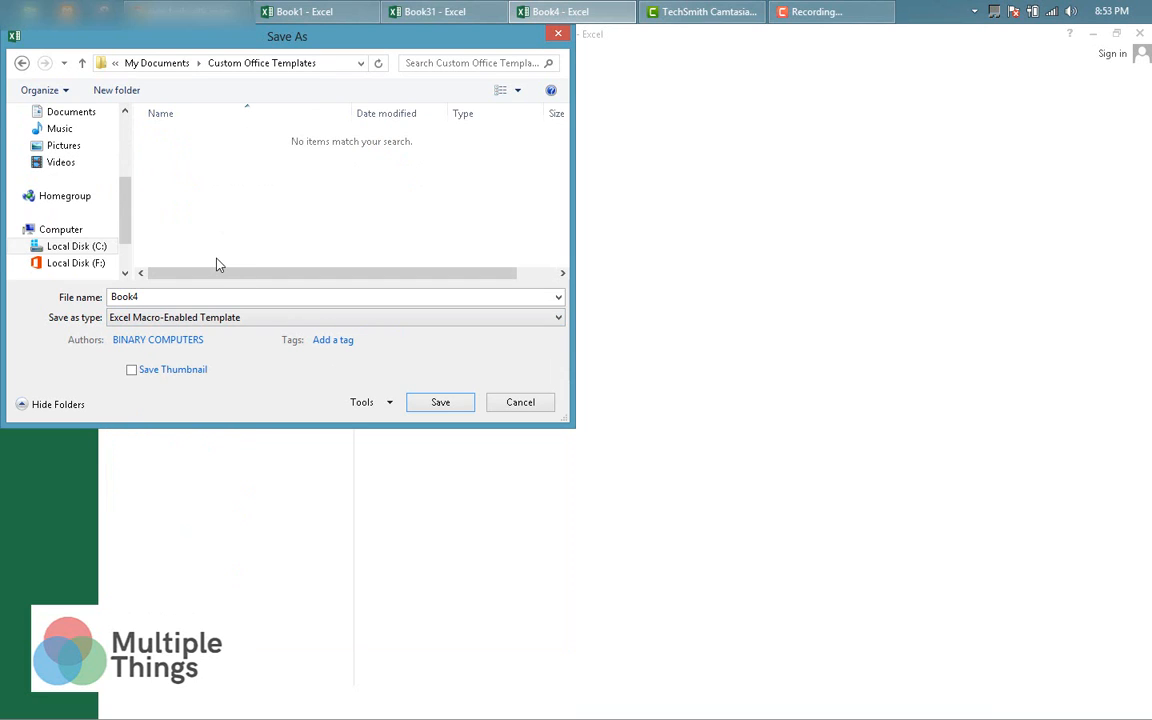
left_click_drag(126, 219, 126, 159)
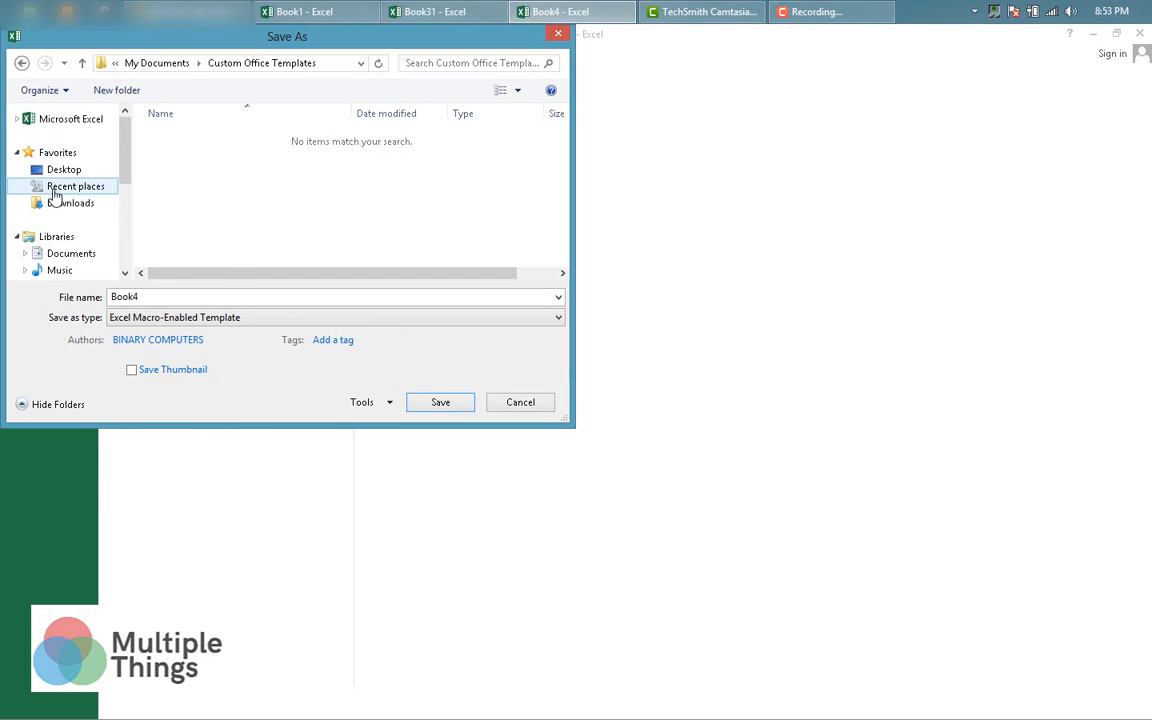
left_click(72, 176)
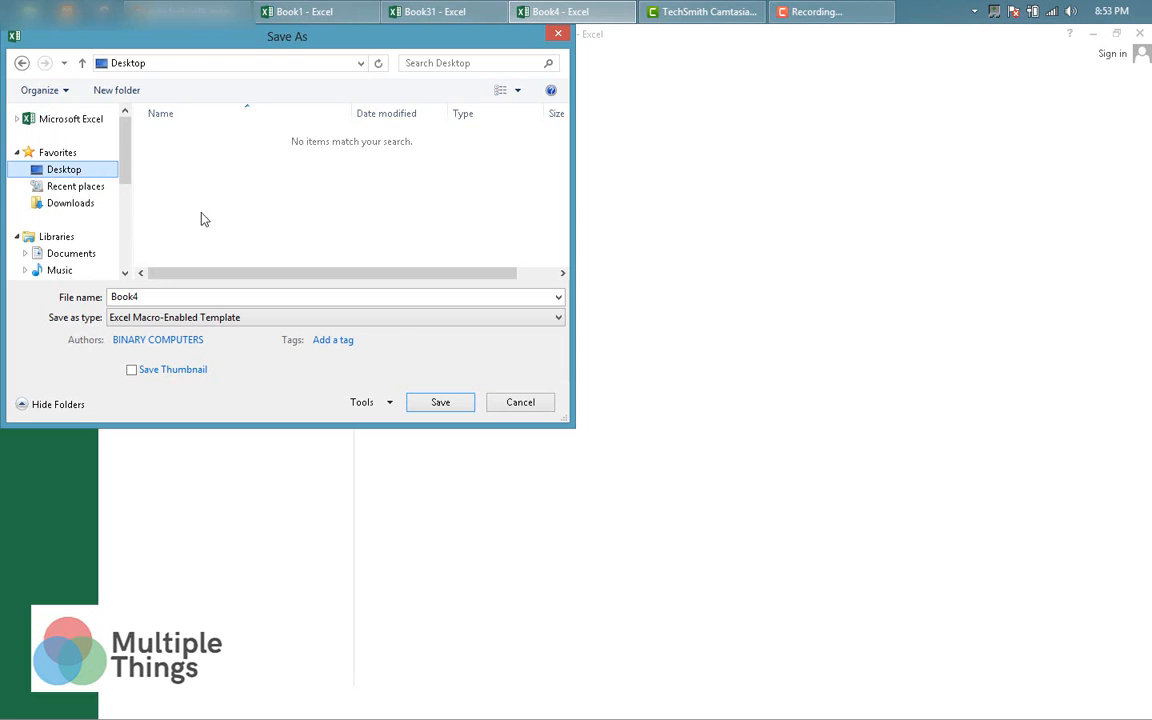
left_click(440, 403)
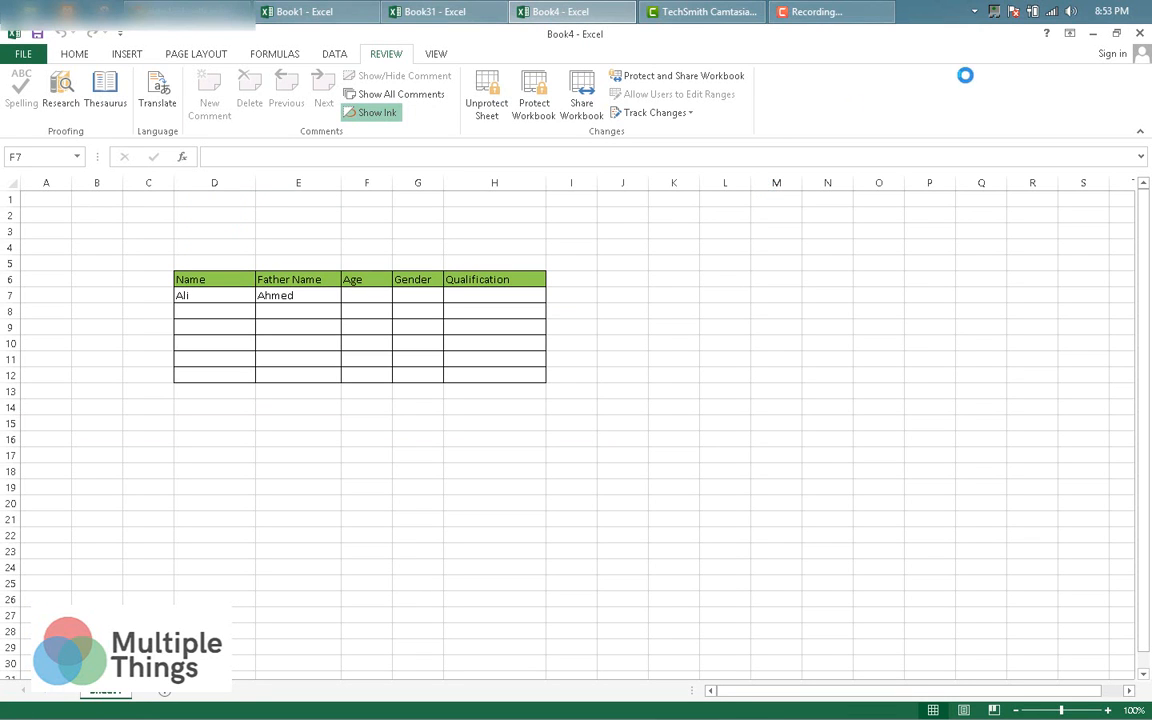
Close Book4, minimize Book31, and try viewing the sheet code, which asks for the VBAProject password.
left_click(1142, 33)
left_click(1094, 33)
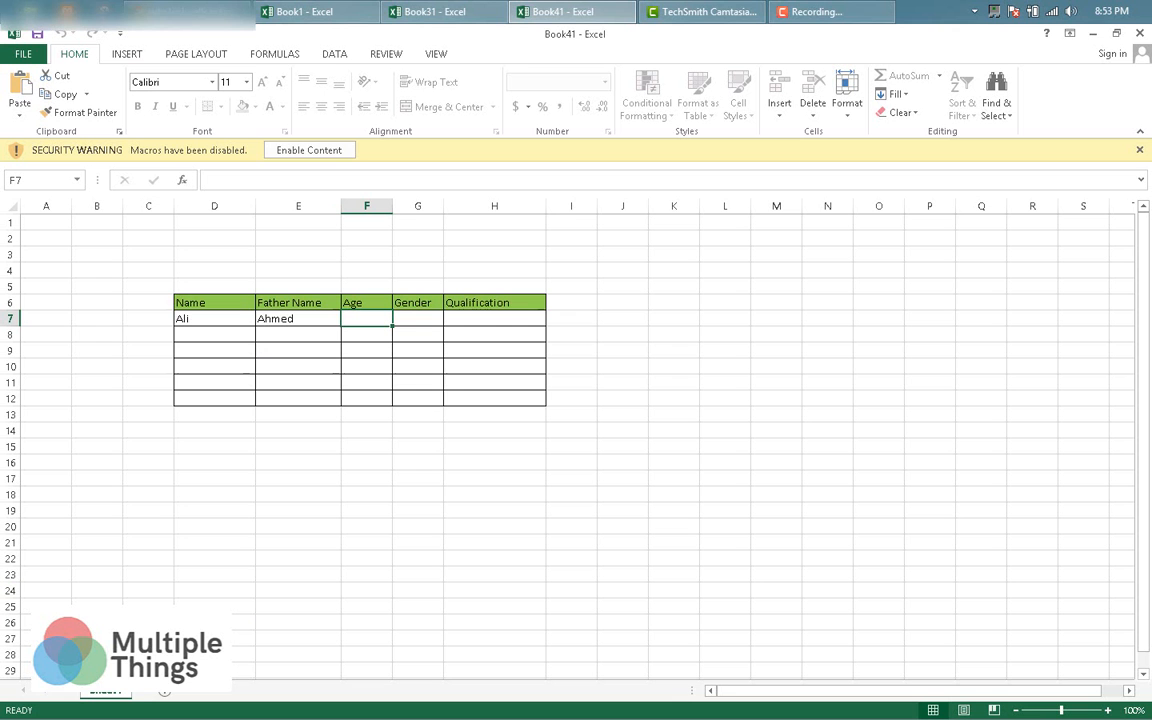
right_click(105, 697)
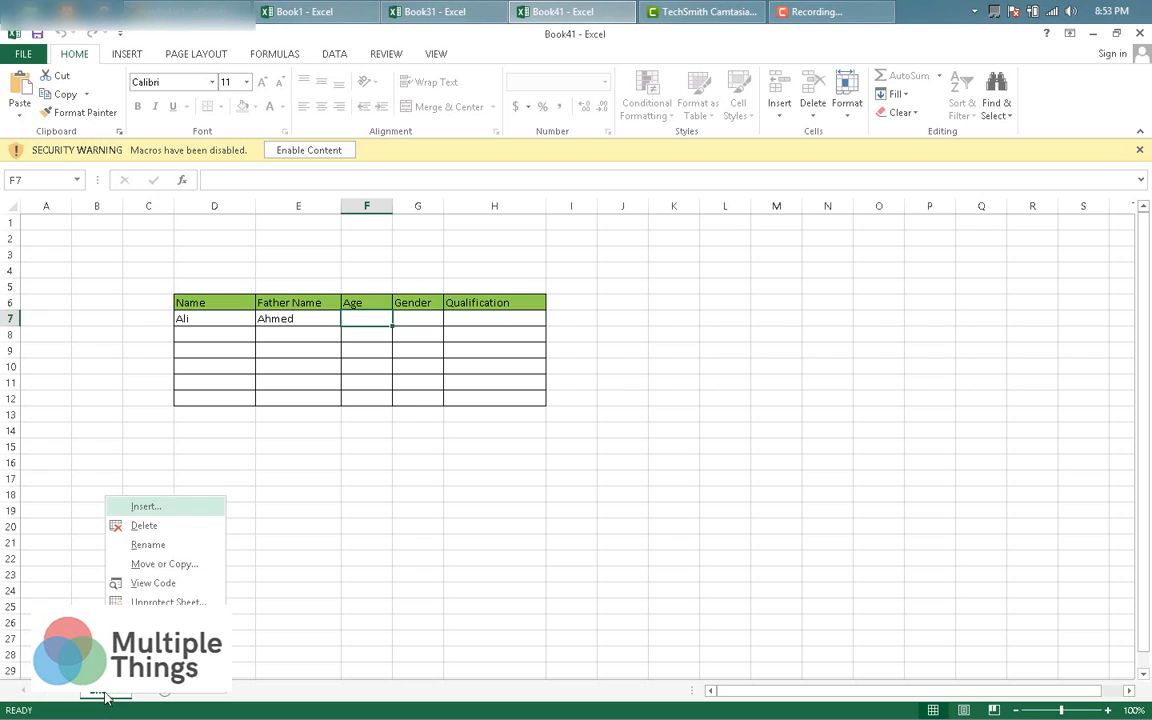
left_click(153, 583)
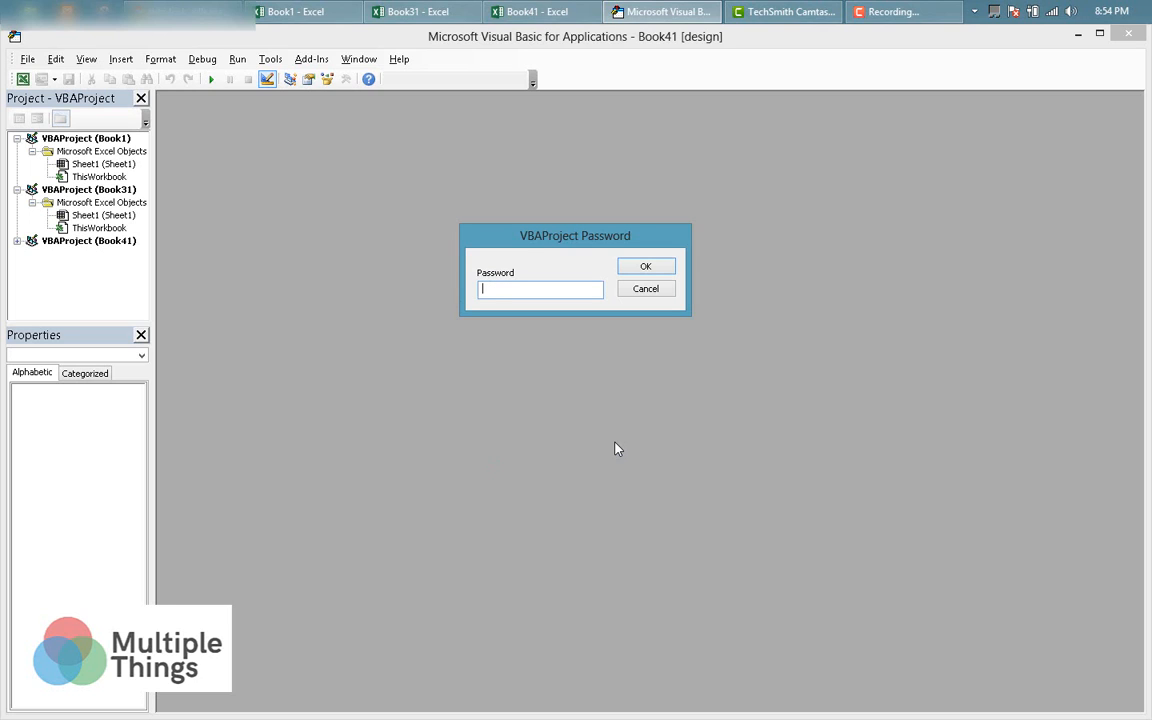
Enter the VBAProject password to unlock Book41 and show Sheet1's Worksheet_Change code.
type("123")
key("Return")
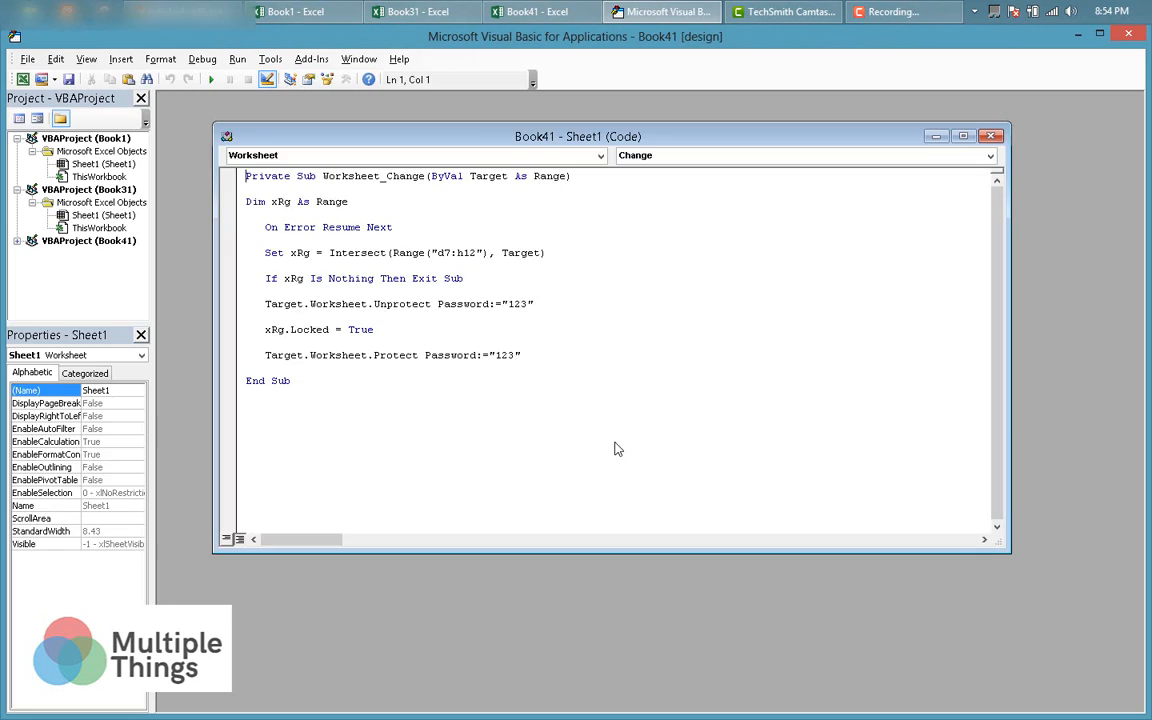